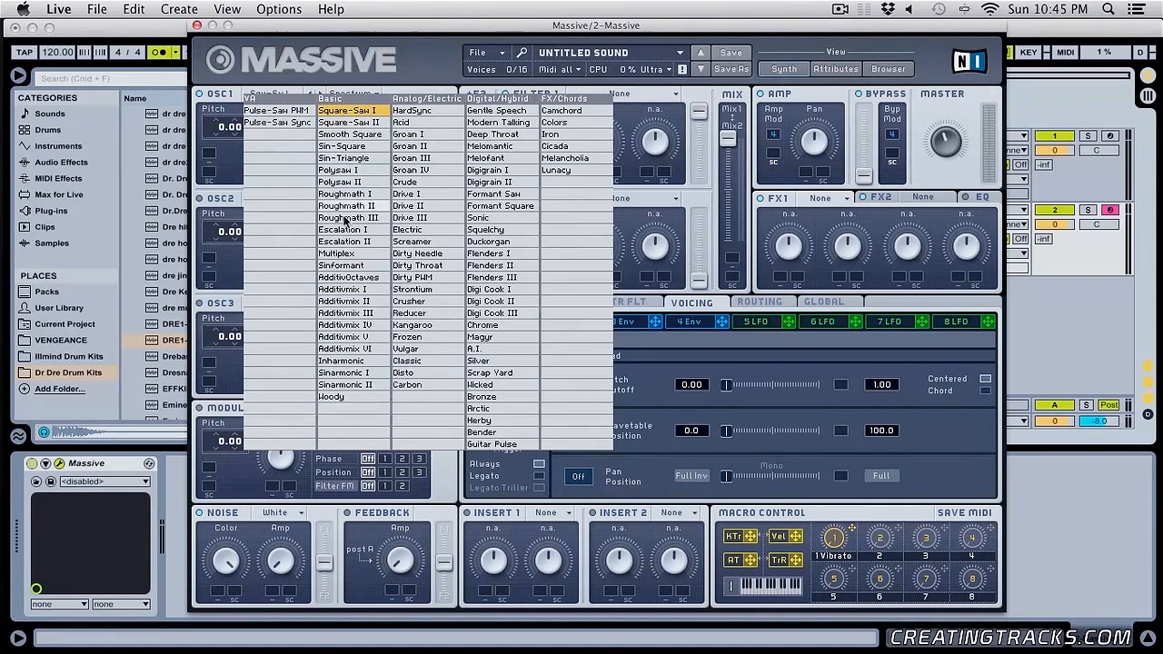
# - Set oscillator 1 to the Roughmath II wavetable with pitch -12.00 and the Bend -/+ mode
pyautogui.click(368, 218)
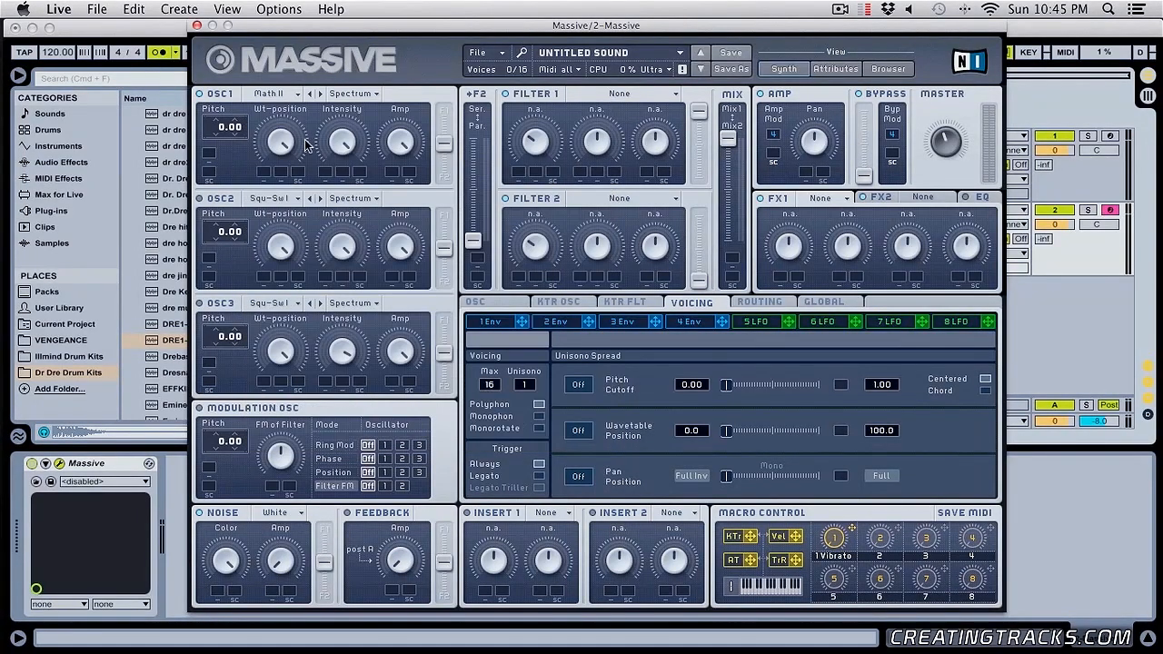
pyautogui.moveTo(281, 139); pyautogui.dragTo(295, 314)
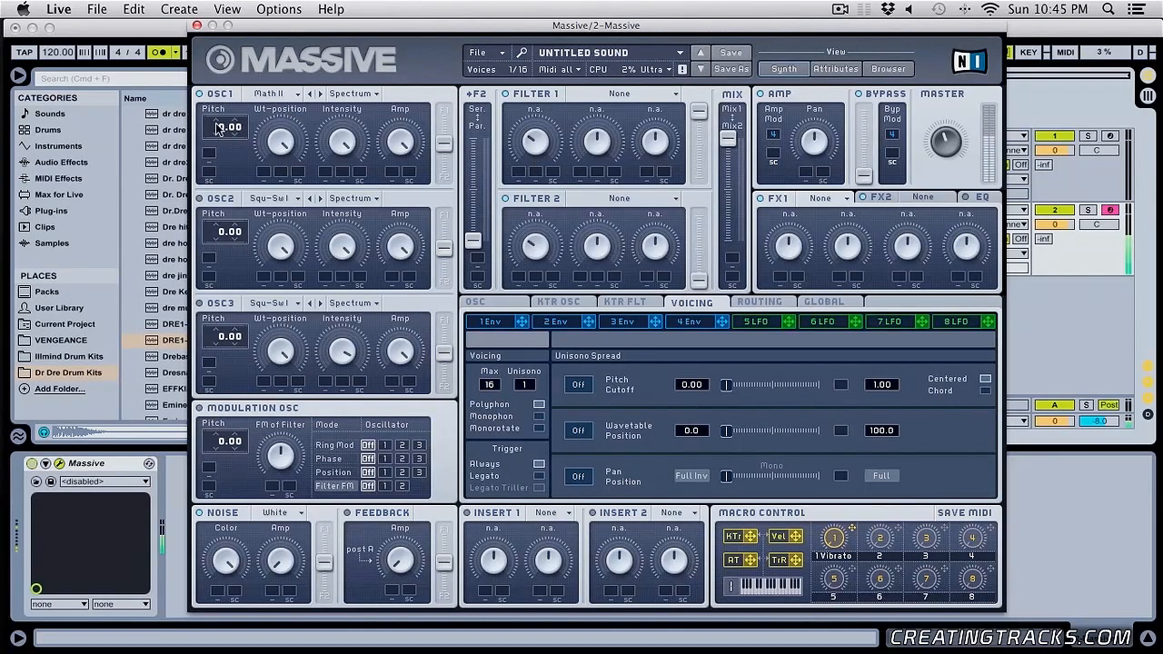
pyautogui.moveTo(212, 133); pyautogui.dragTo(221, 151)
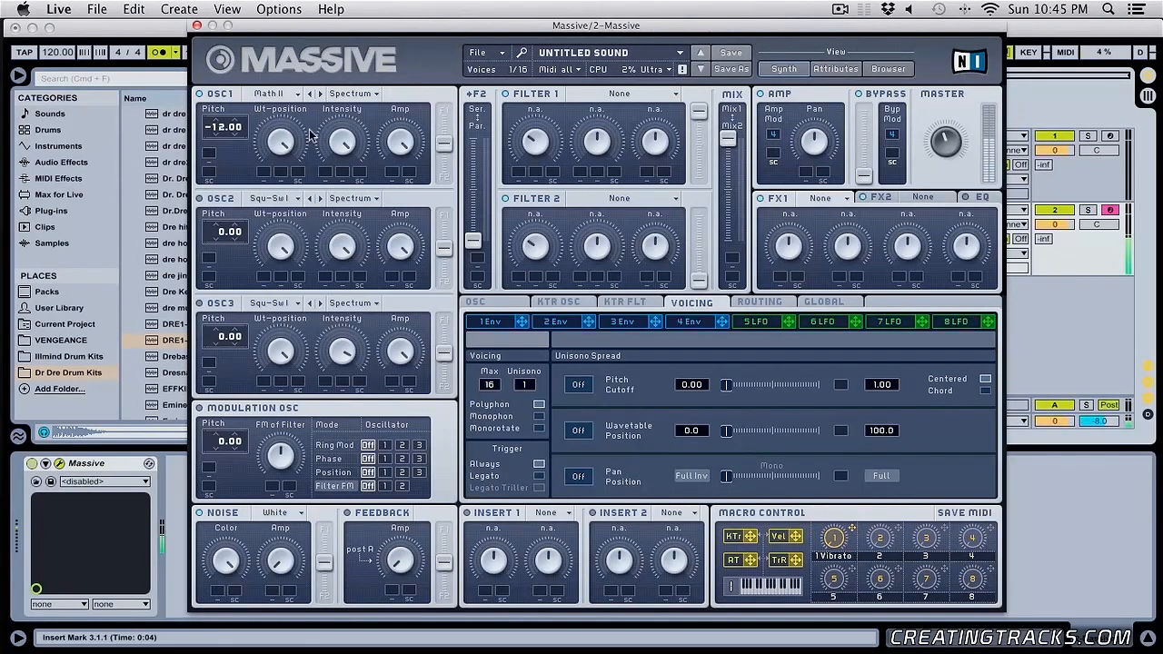
pyautogui.click(353, 94)
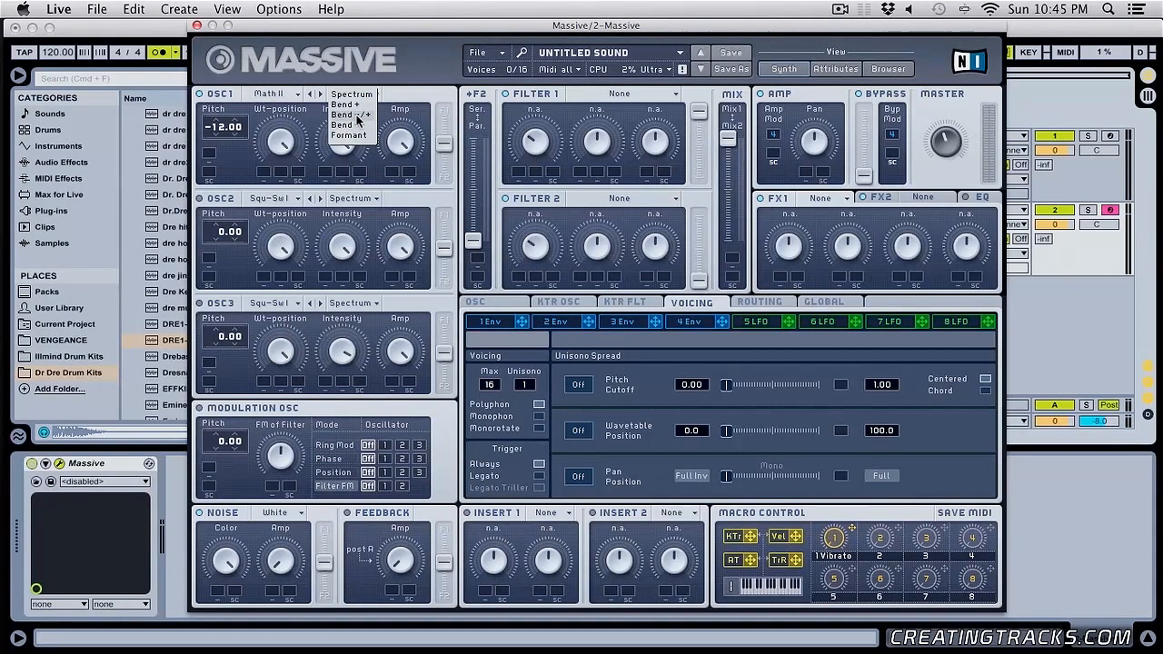
pyautogui.click(358, 116)
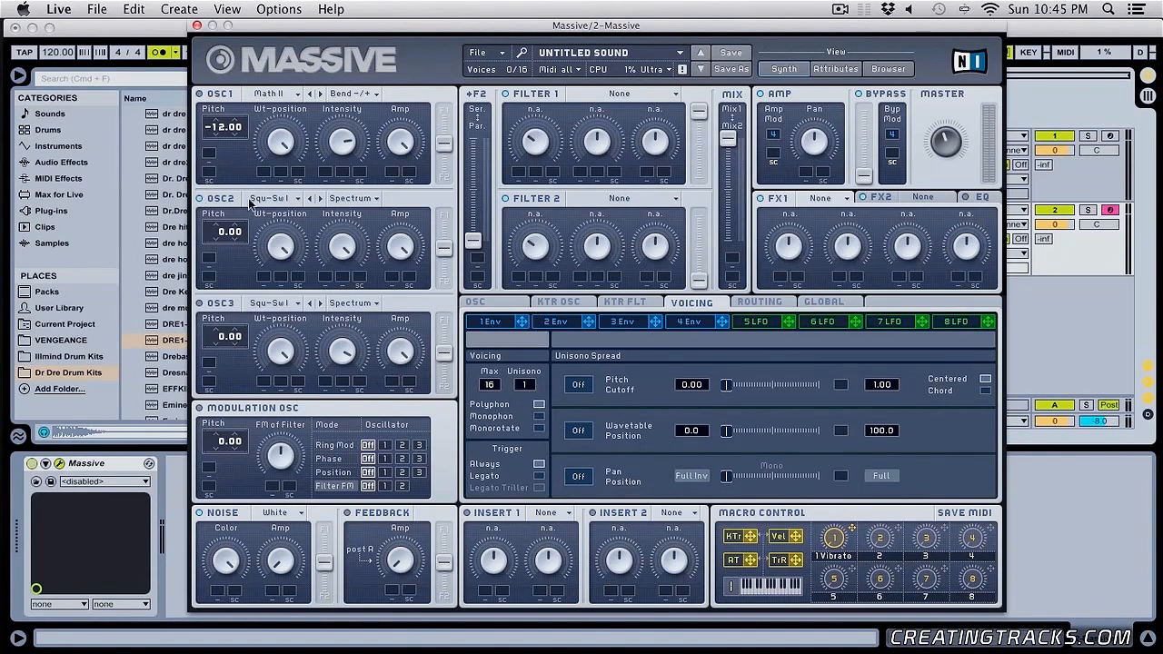
# - Load the Multiplex wavetable in oscillator 2 and set its pitch to -12.00
pyautogui.click(273, 198)
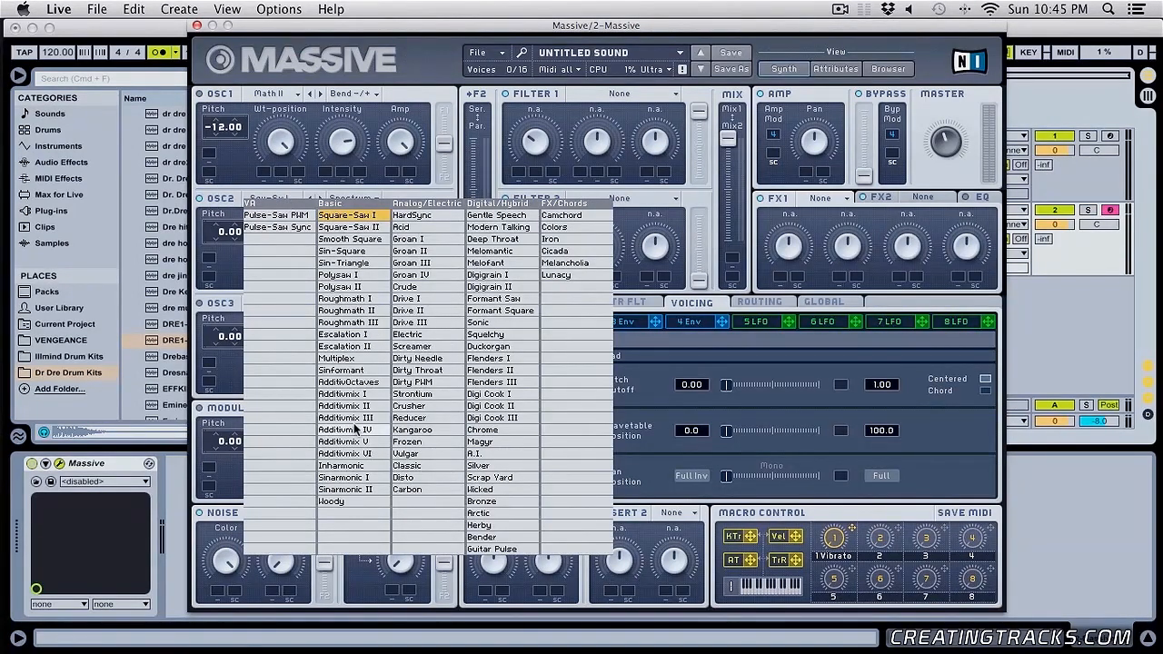
pyautogui.click(361, 360)
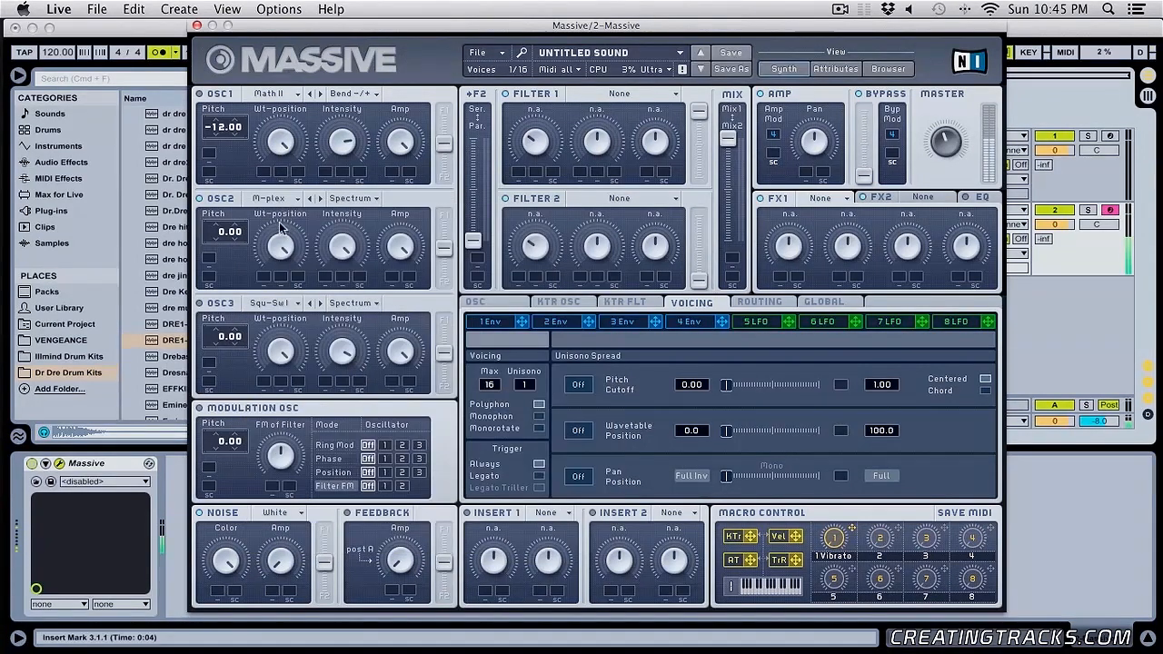
pyautogui.moveTo(223, 235); pyautogui.dragTo(224, 254)
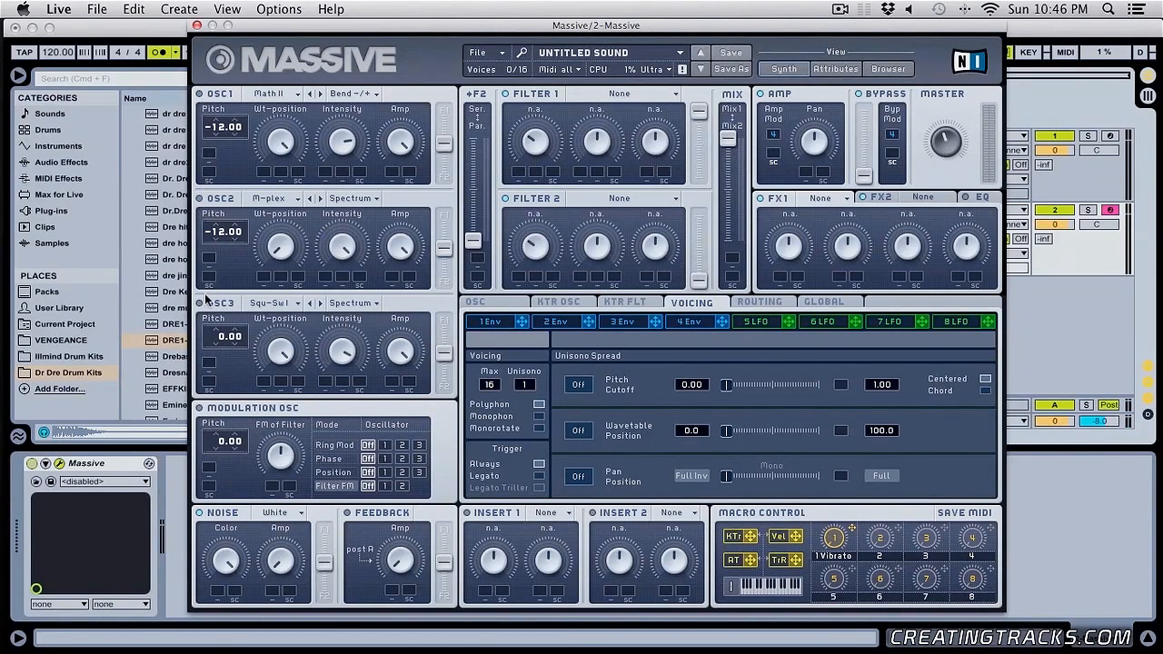
# - Activate oscillator 3 with the Groan I wavetable, adjust its wavetable position and set its pitch to -12.00
pyautogui.click(291, 307)
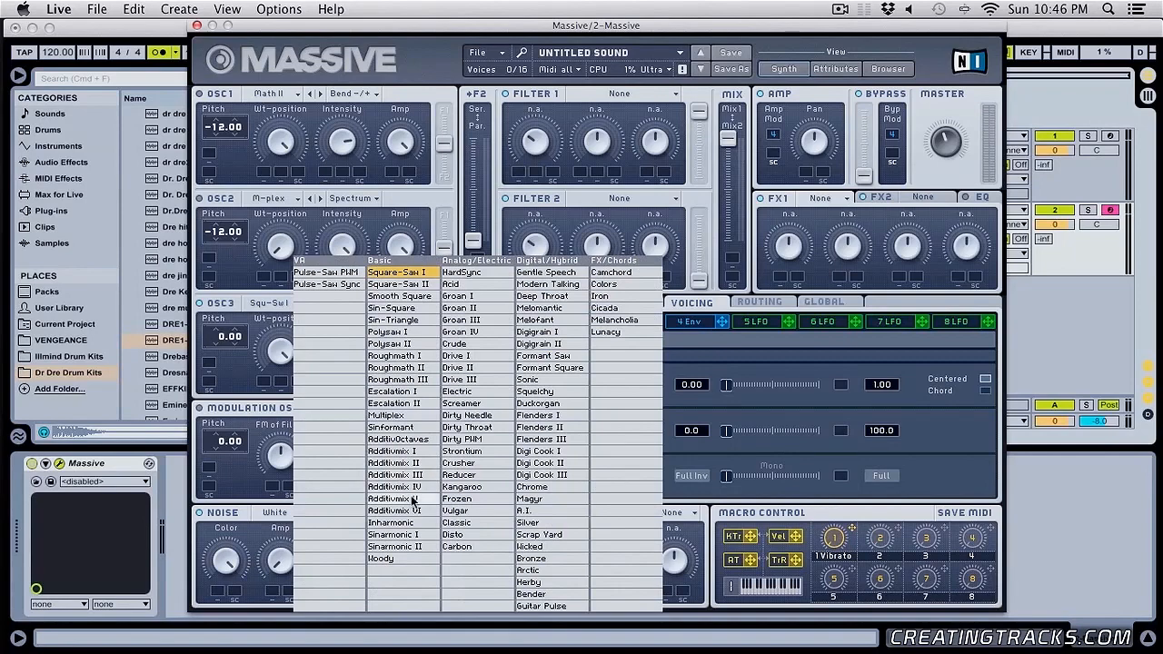
pyautogui.click(289, 306)
pyautogui.click(321, 304)
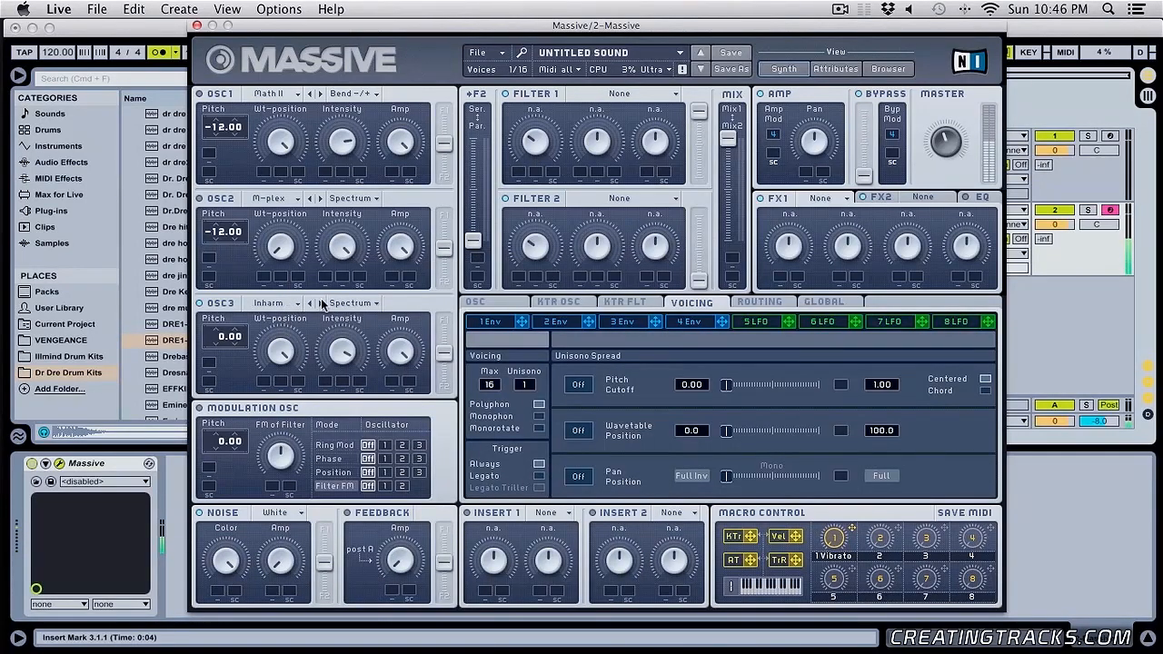
pyautogui.moveTo(278, 353); pyautogui.dragTo(282, 508)
pyautogui.click(320, 304)
pyautogui.click(320, 304)
pyautogui.click(320, 305)
pyautogui.click(320, 305)
pyautogui.click(320, 305)
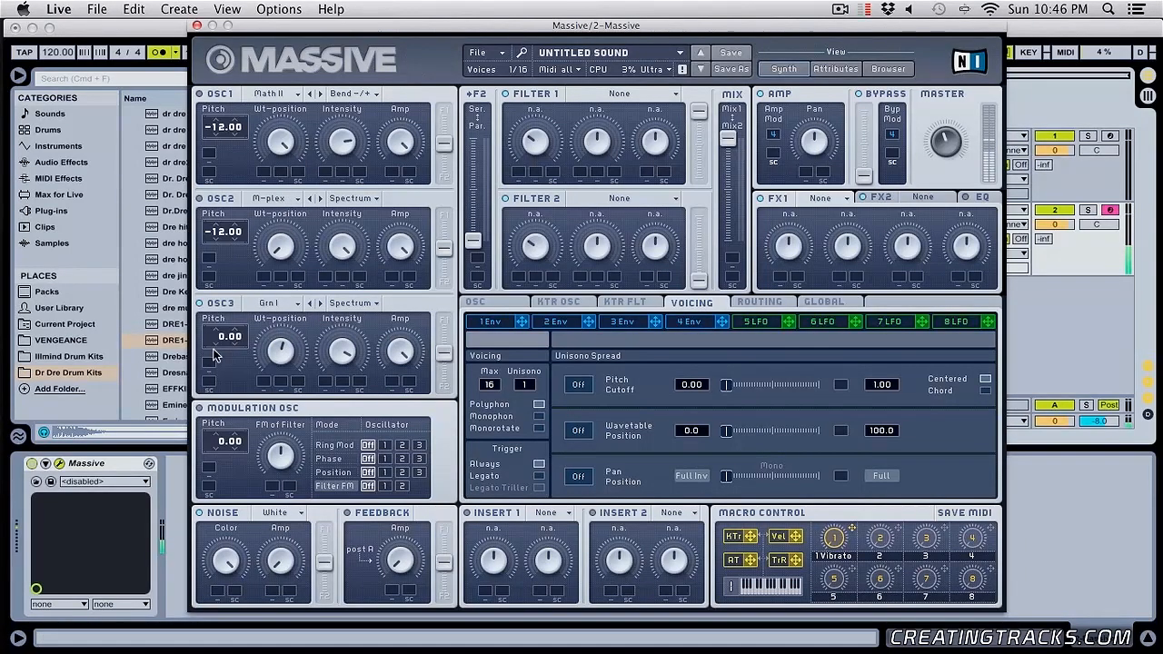
pyautogui.moveTo(223, 336); pyautogui.dragTo(218, 360)
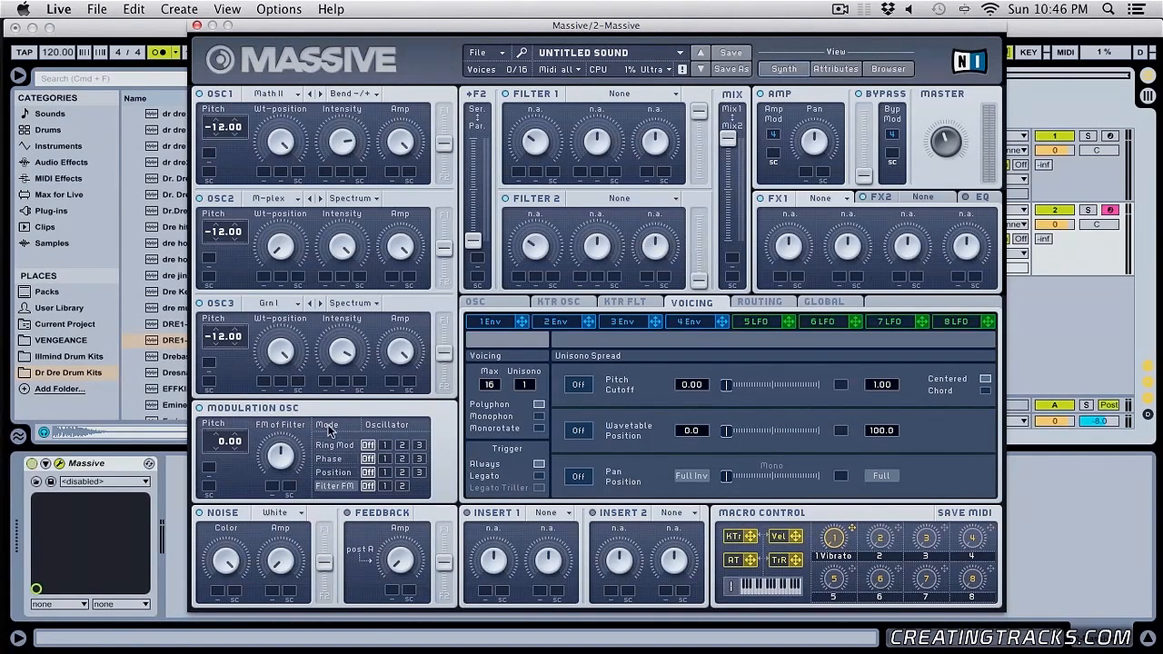
# - Look through the modulation oscillator's Ring Mod, Filter FM, Phase and Position modes
pyautogui.click(331, 447)
pyautogui.click(336, 483)
pyautogui.click(342, 447)
pyautogui.click(335, 459)
pyautogui.click(335, 471)
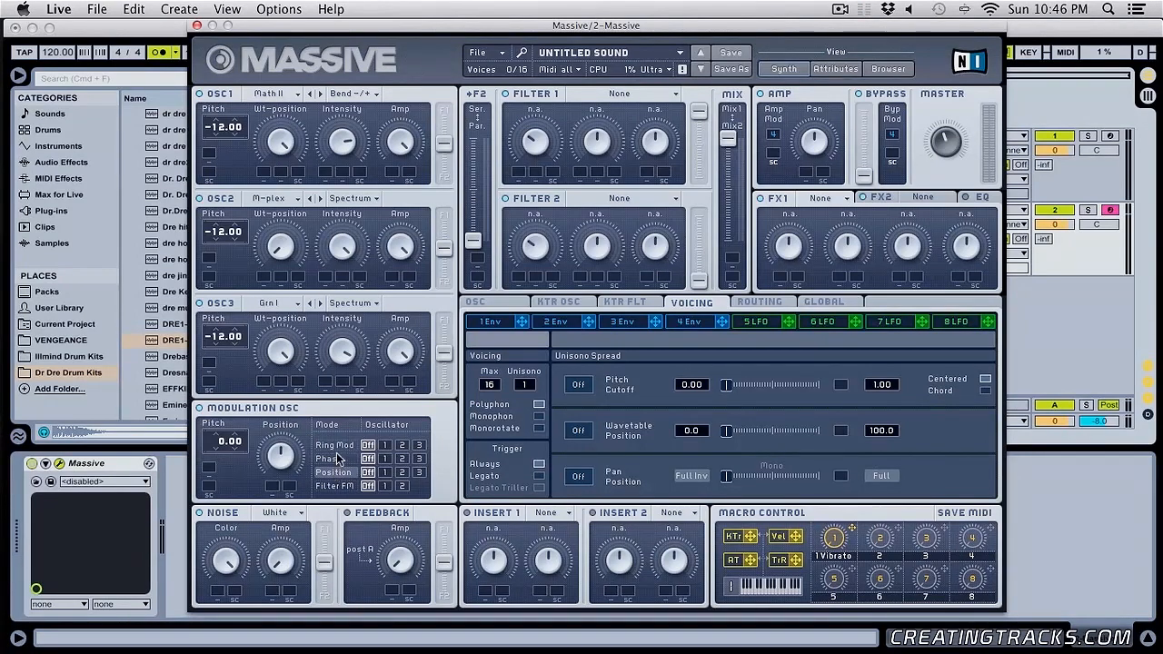
pyautogui.click(337, 458)
pyautogui.click(341, 447)
# - Try routing the modulation oscillator's Ring Mod to oscillators 1, 2 and 3 in turn, then switch it off
pyautogui.click(419, 445)
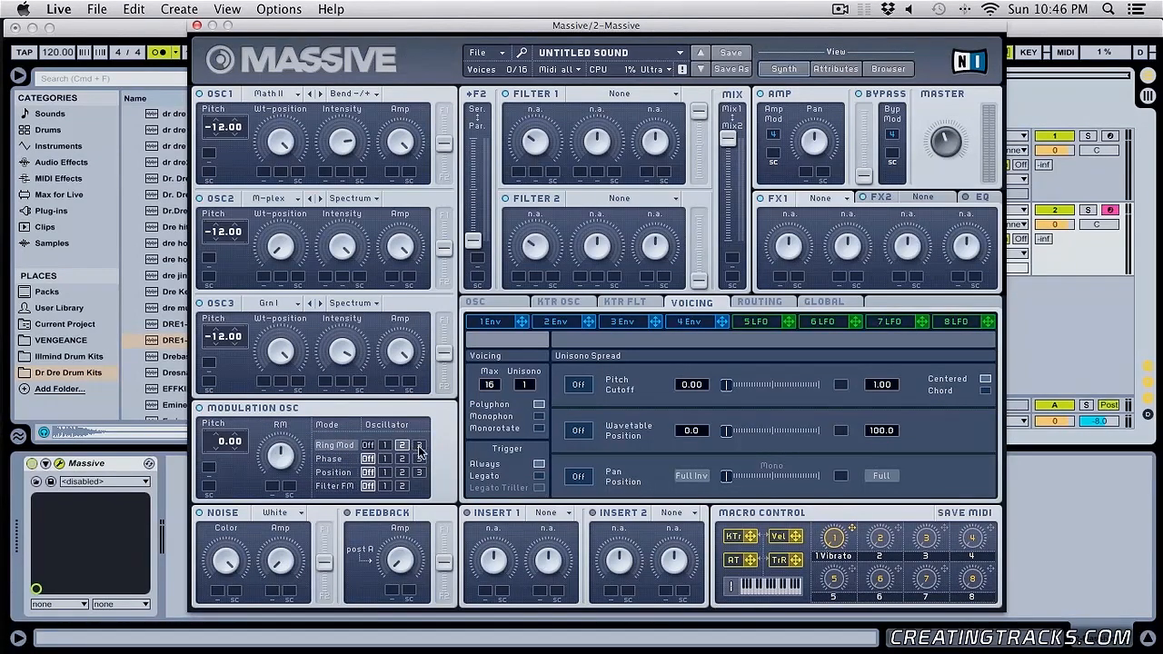
pyautogui.click(369, 446)
pyautogui.click(386, 446)
pyautogui.click(401, 446)
pyautogui.click(419, 446)
pyautogui.click(368, 446)
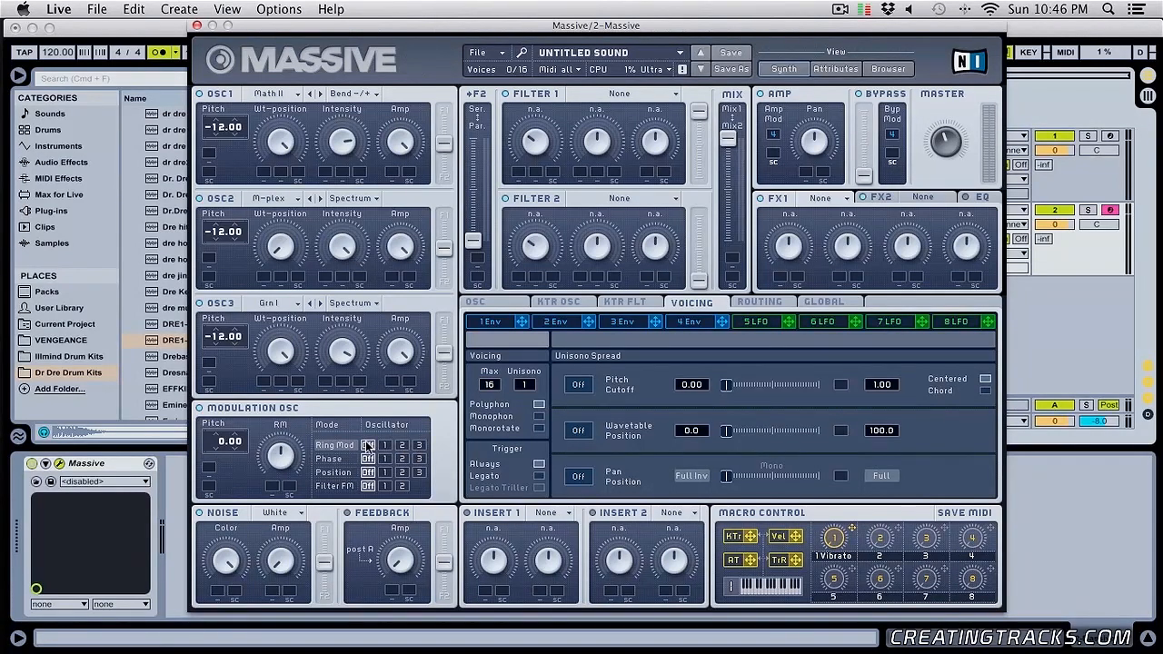
pyautogui.click(399, 488)
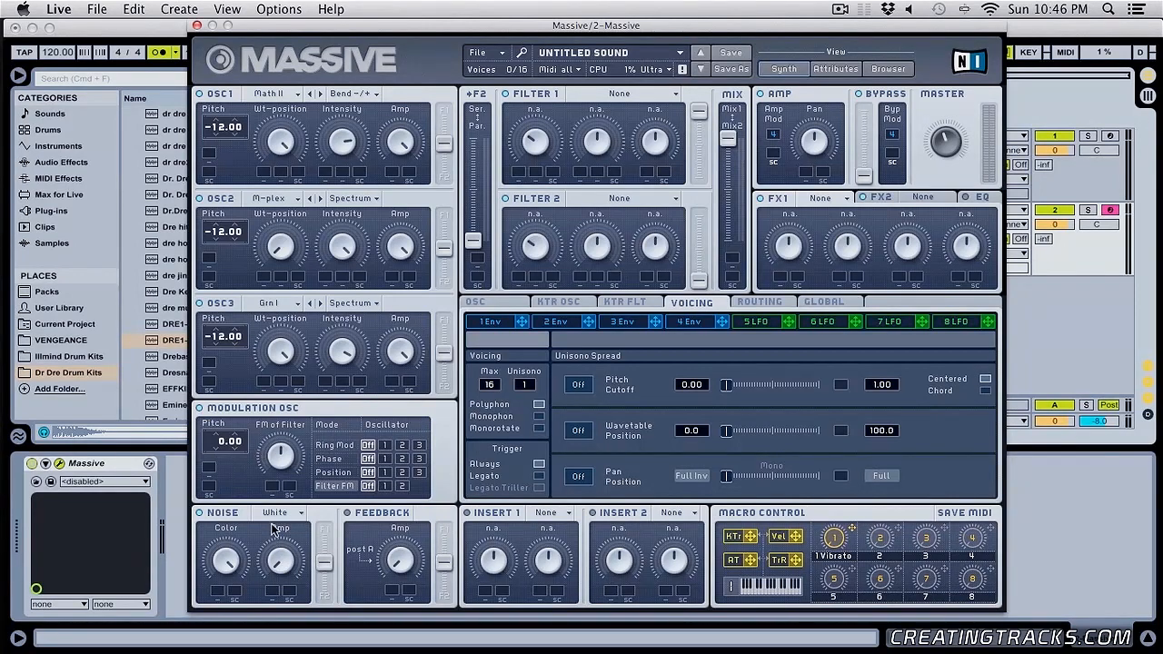
pyautogui.click(386, 446)
pyautogui.click(402, 446)
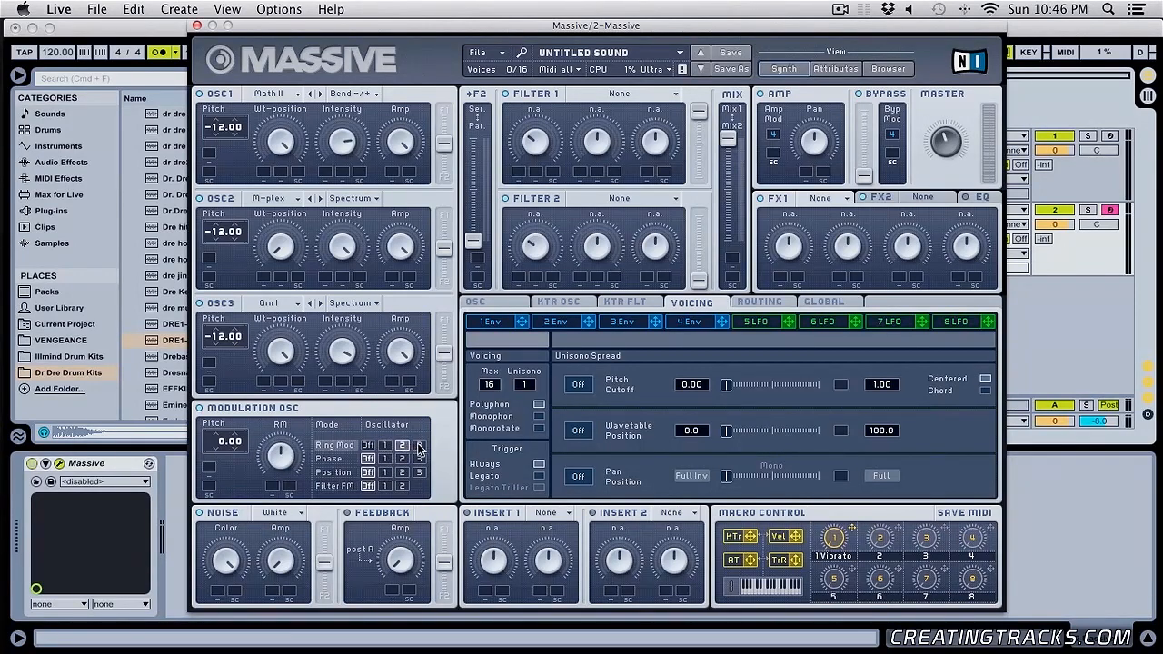
pyautogui.click(419, 446)
pyautogui.click(370, 445)
# - Try Ring Mod on oscillator 1 with the modulation pitch at 24.00 and adjust the RM amount
pyautogui.click(385, 446)
pyautogui.click(403, 446)
pyautogui.click(418, 446)
pyautogui.click(385, 446)
pyautogui.moveTo(227, 442); pyautogui.dragTo(234, 405)
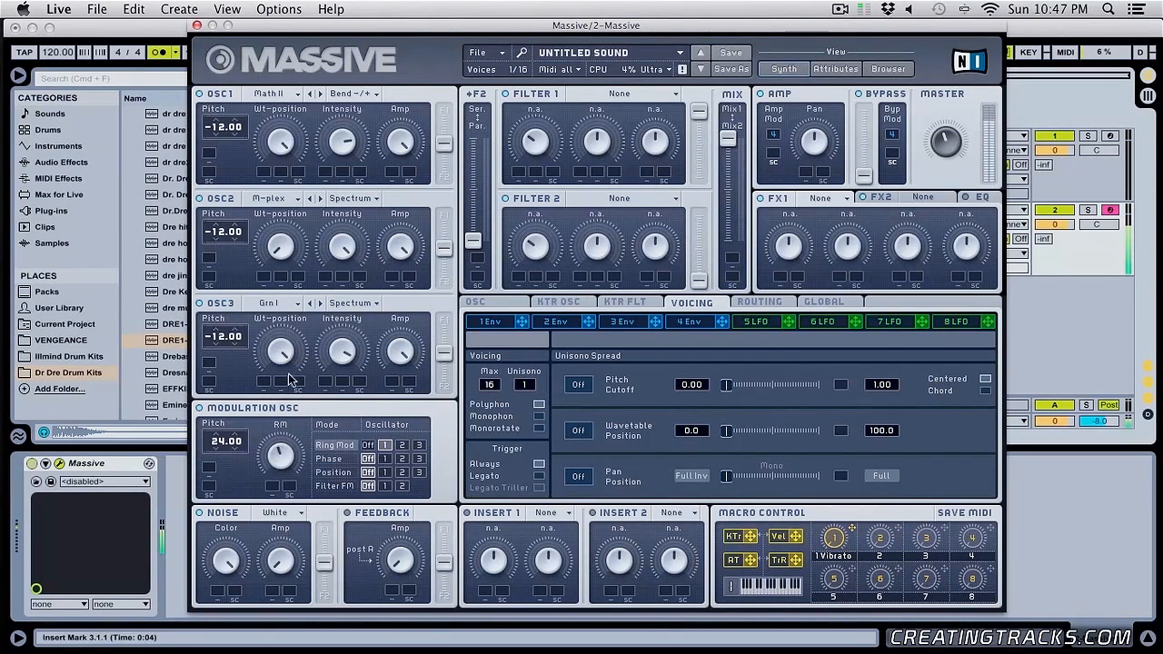
pyautogui.moveTo(282, 429); pyautogui.dragTo(281, 446)
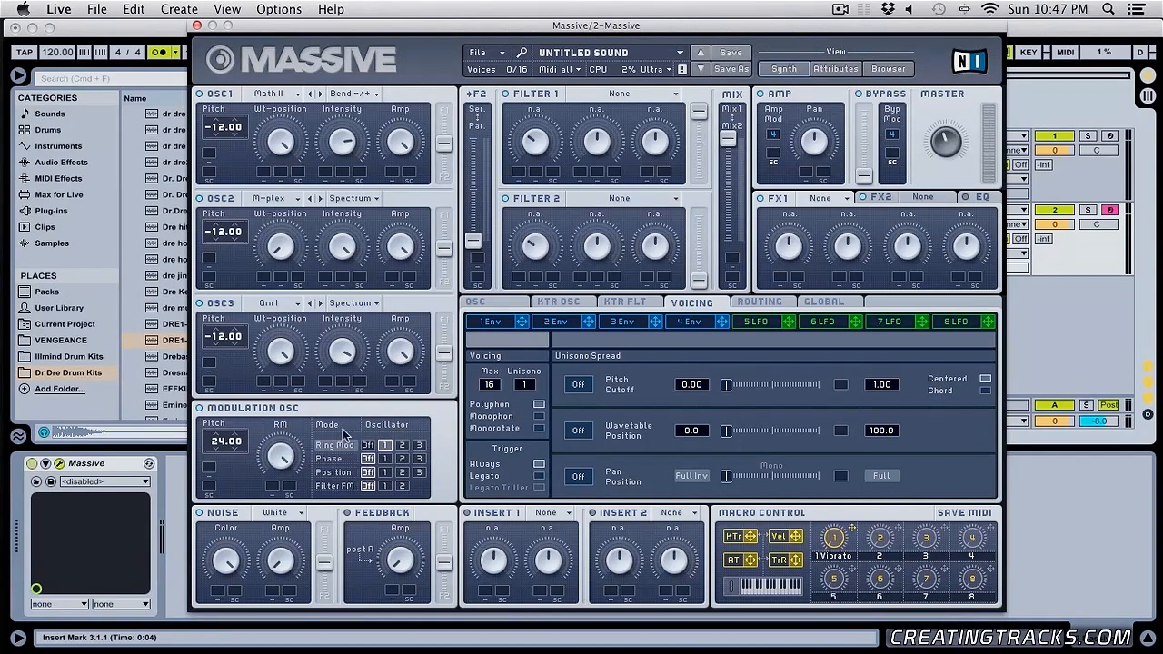
# - Compare Ring Mod at the current pitch on oscillators 1, 2 and 3
pyautogui.click(383, 445)
pyautogui.click(402, 445)
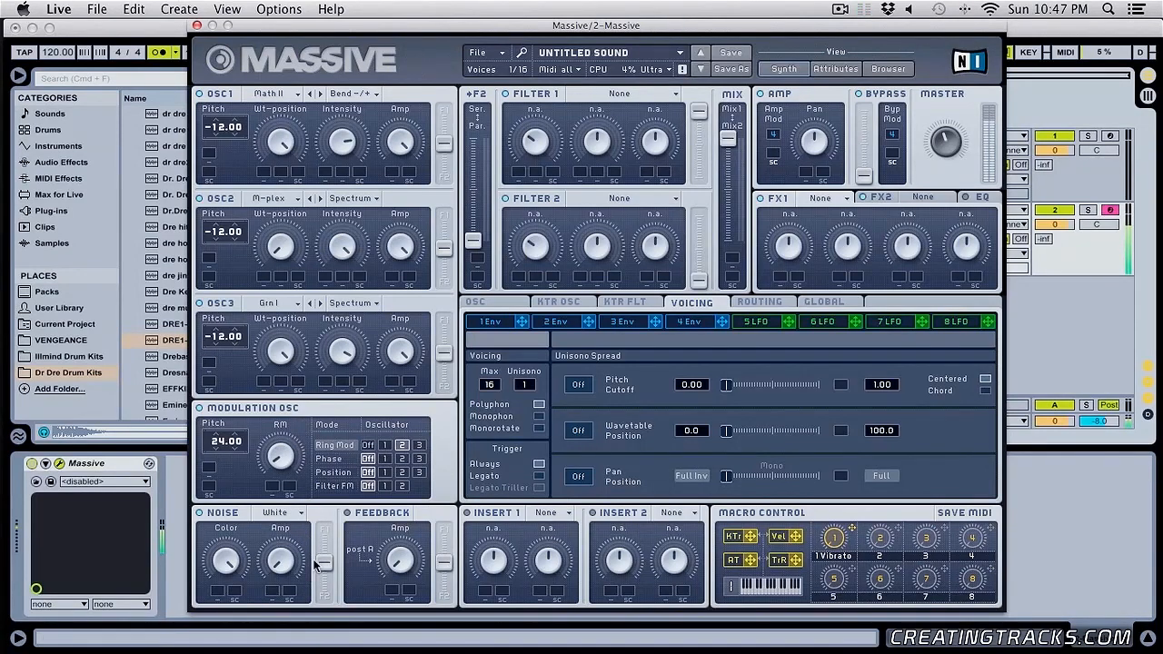
pyautogui.click(384, 445)
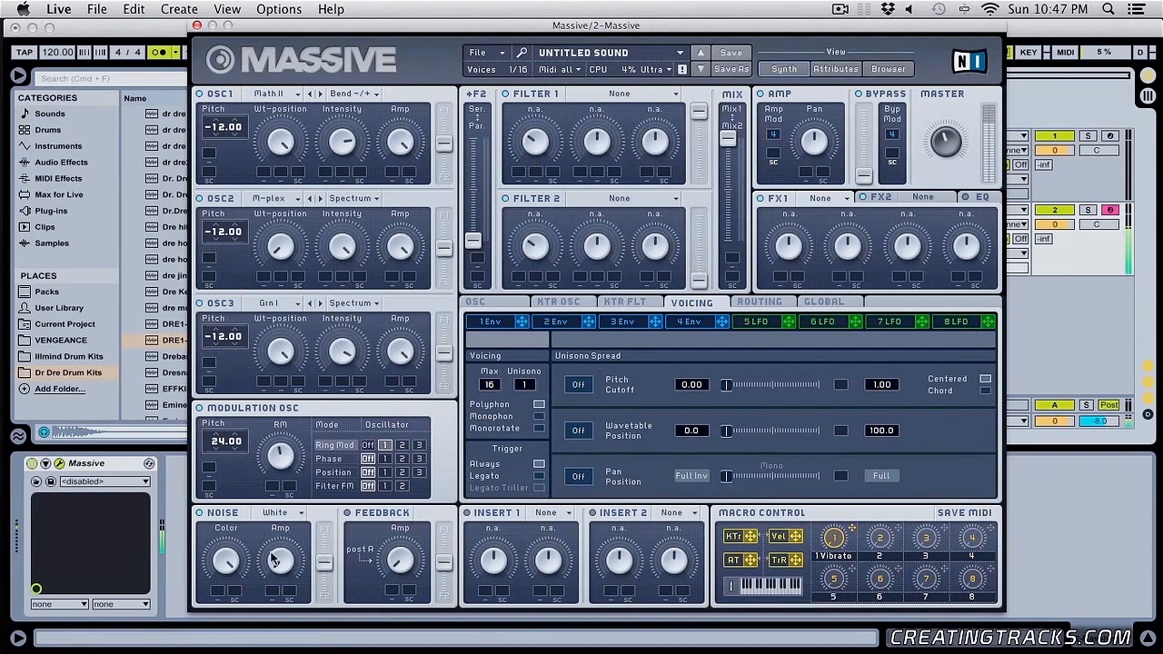
pyautogui.click(419, 445)
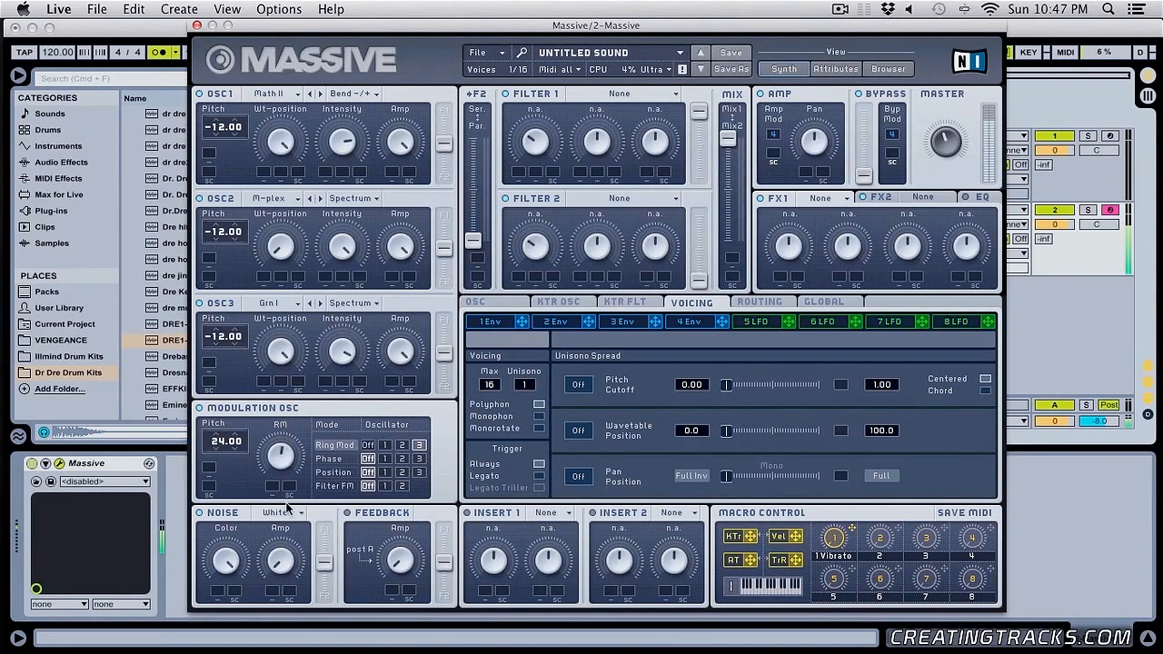
# - Try a modulation pitch of 36.00, then turn Ring Mod off and reset the pitch to 0.00
pyautogui.moveTo(214, 445); pyautogui.dragTo(232, 421)
pyautogui.click(401, 445)
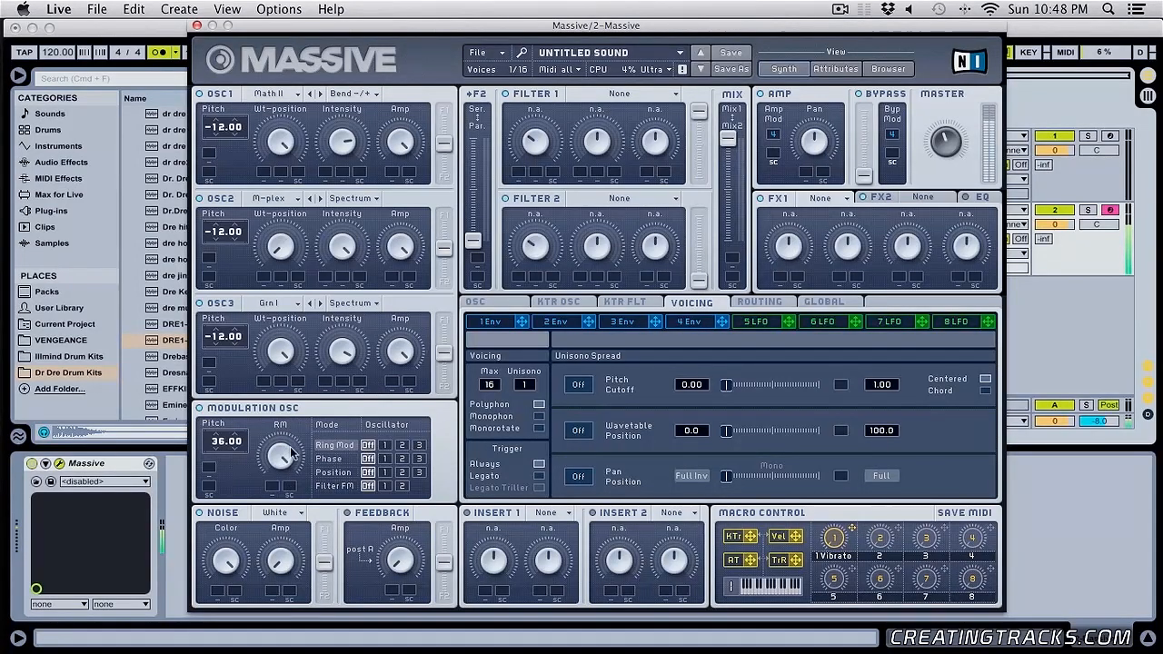
pyautogui.doubleClick(222, 443)
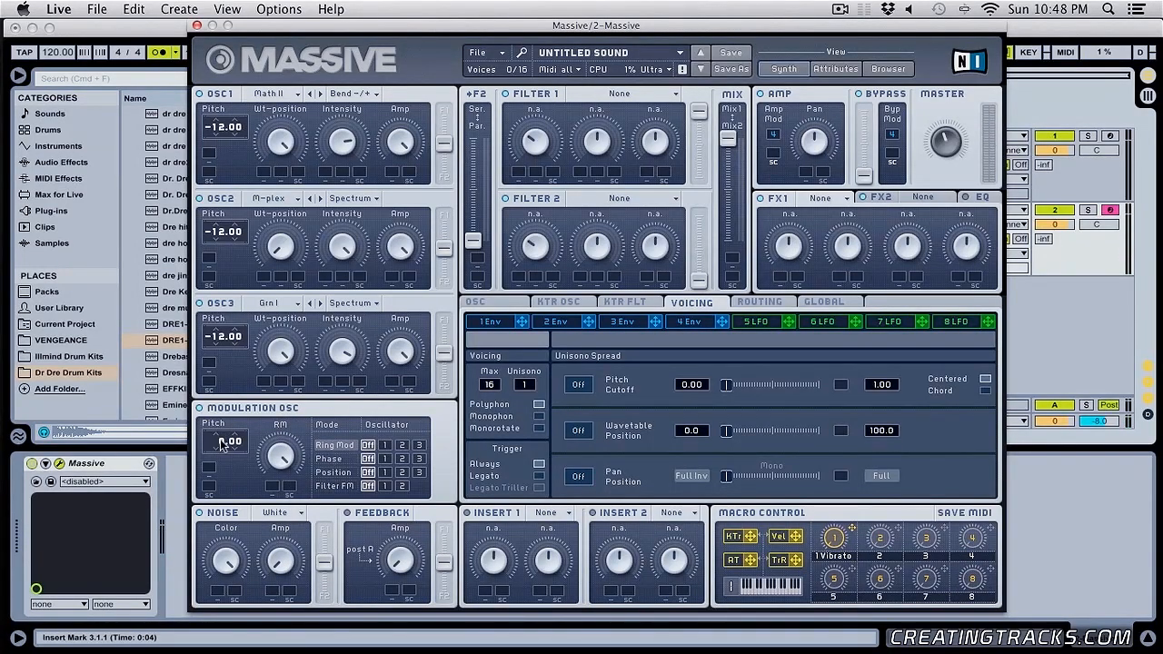
# - Try the modulation oscillator's Phase mode on oscillators 1, 2 and 3, returning it to oscillator 1
pyautogui.click(330, 459)
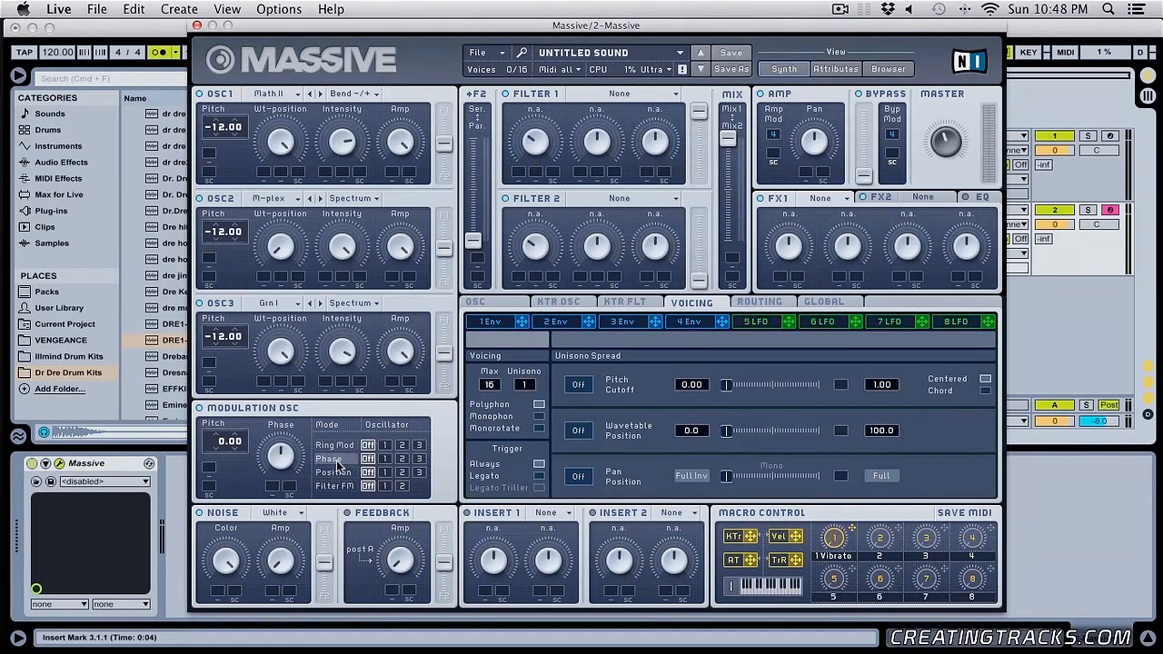
pyautogui.click(384, 459)
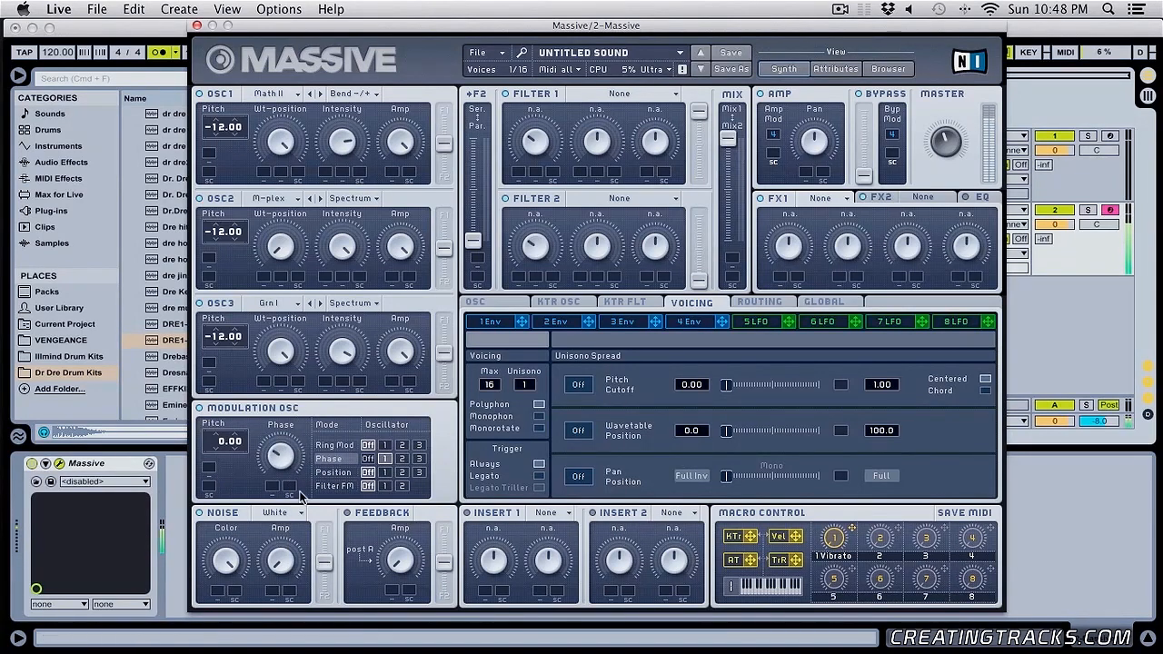
pyautogui.click(401, 459)
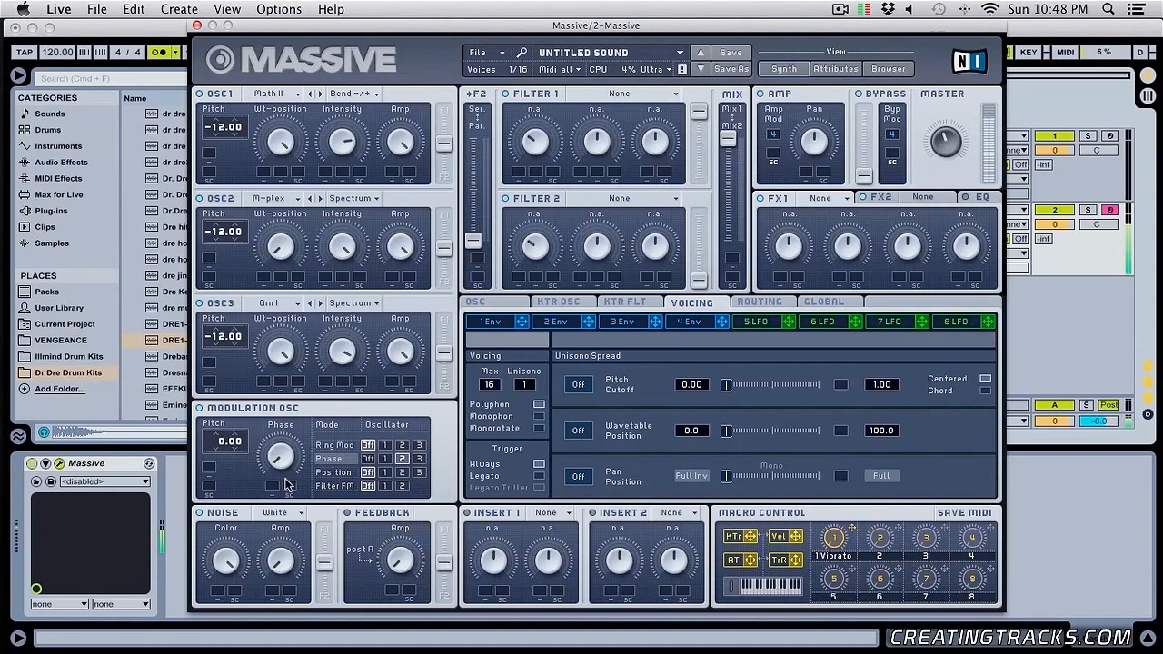
pyautogui.click(419, 459)
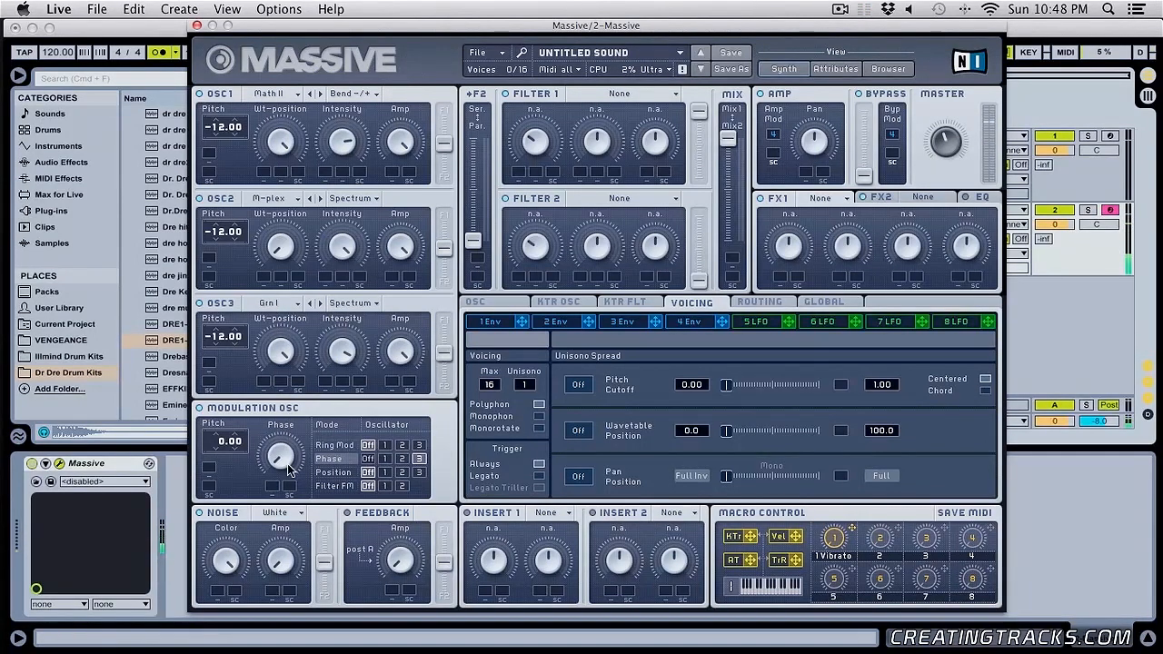
pyautogui.click(385, 458)
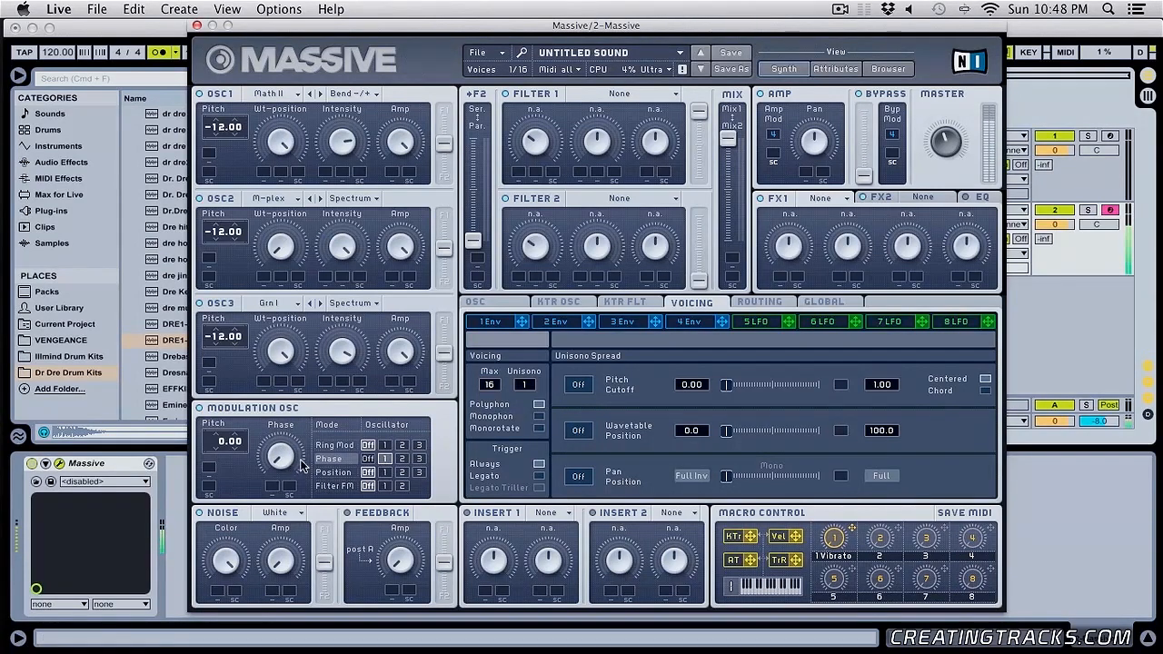
# - Try different phase amounts and modulation pitches on oscillator 1, then reset the modulation pitch to 0.00
pyautogui.moveTo(289, 441)
pyautogui.mouseDown()
pyautogui.moveTo(284, 423)
pyautogui.moveTo(285, 440)
pyautogui.mouseUp()
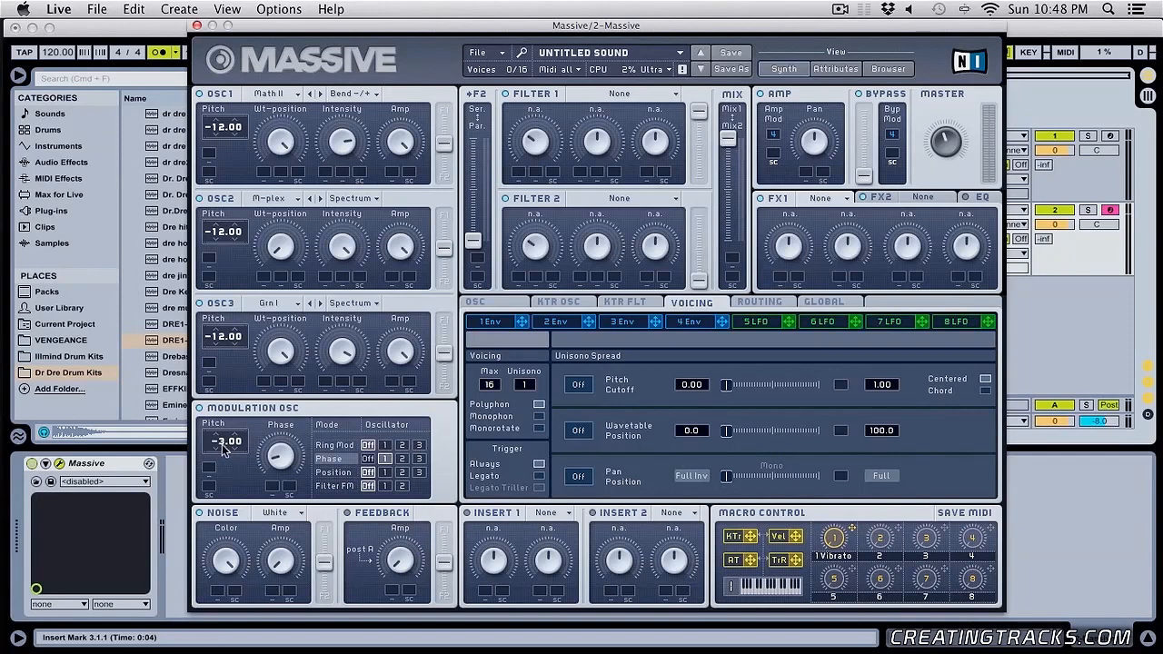
pyautogui.moveTo(222, 459); pyautogui.dragTo(223, 467)
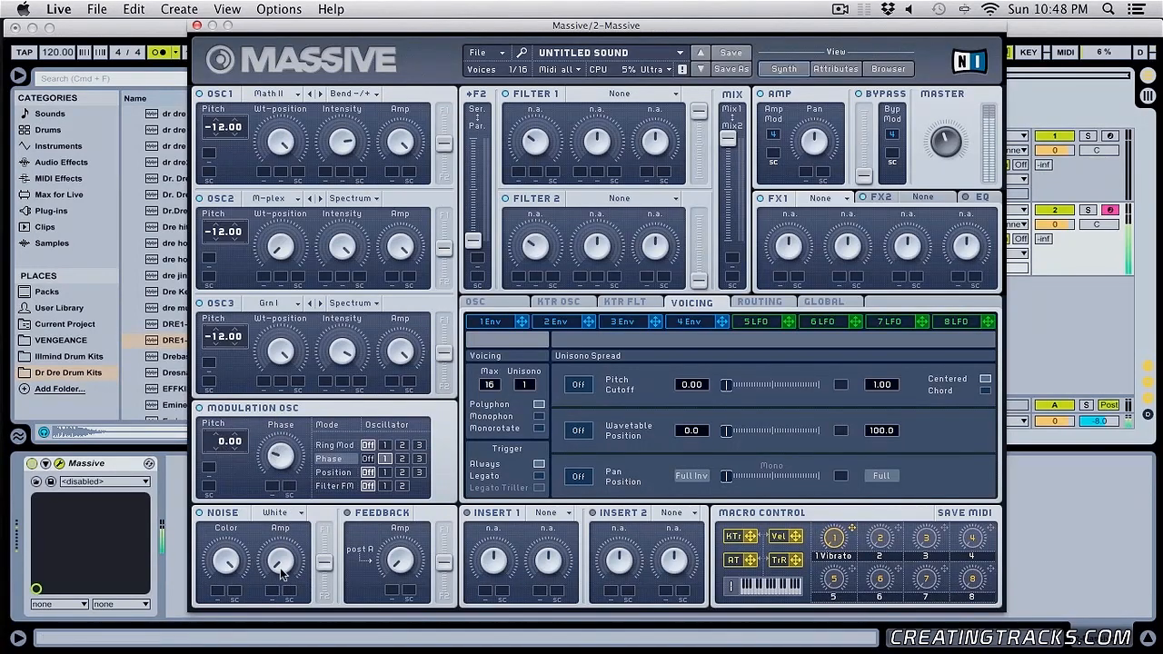
pyautogui.moveTo(226, 441); pyautogui.dragTo(232, 424)
pyautogui.doubleClick(217, 441)
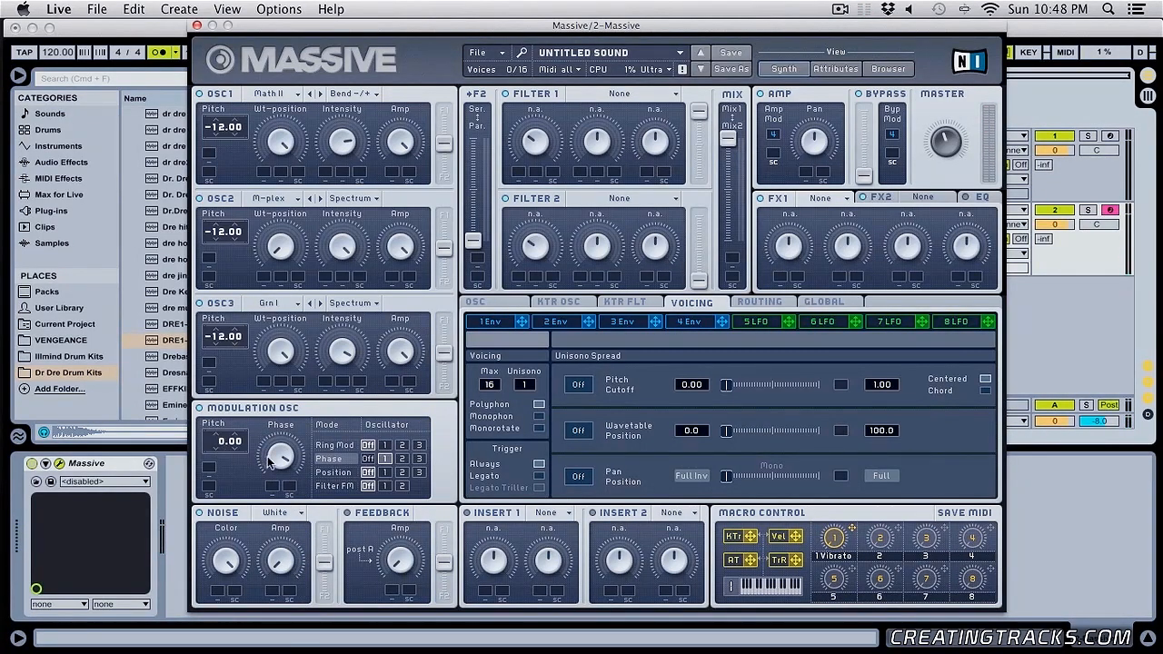
# - Switch the modulation oscillator to Position mode and route it to oscillator 1
pyautogui.click(342, 473)
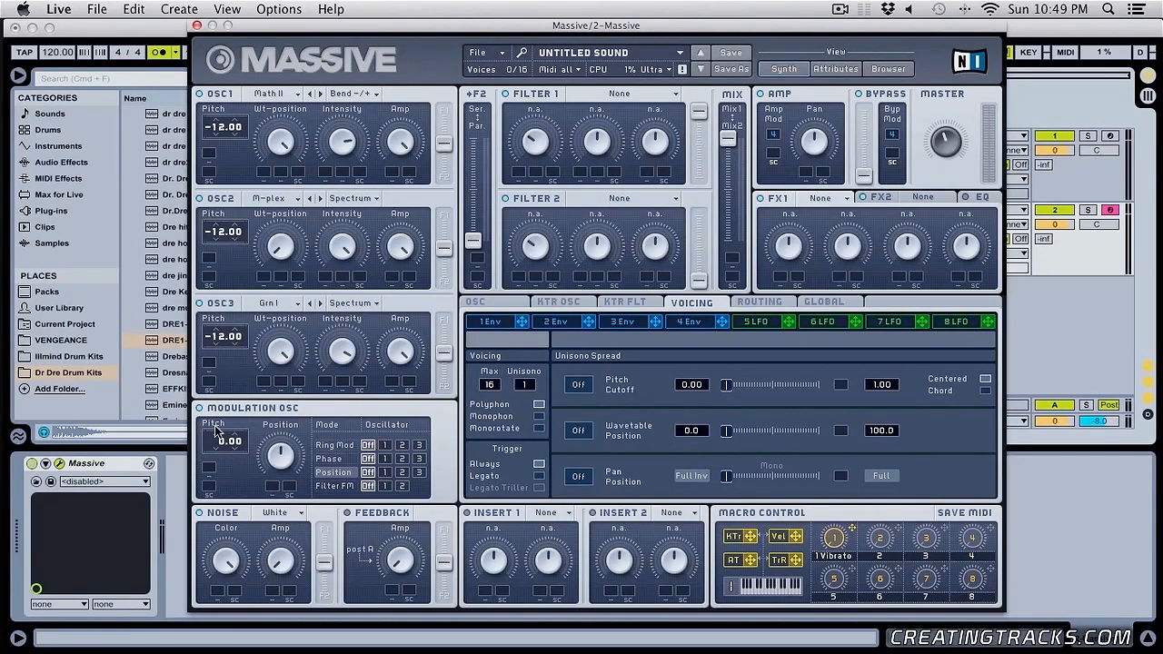
pyautogui.click(385, 473)
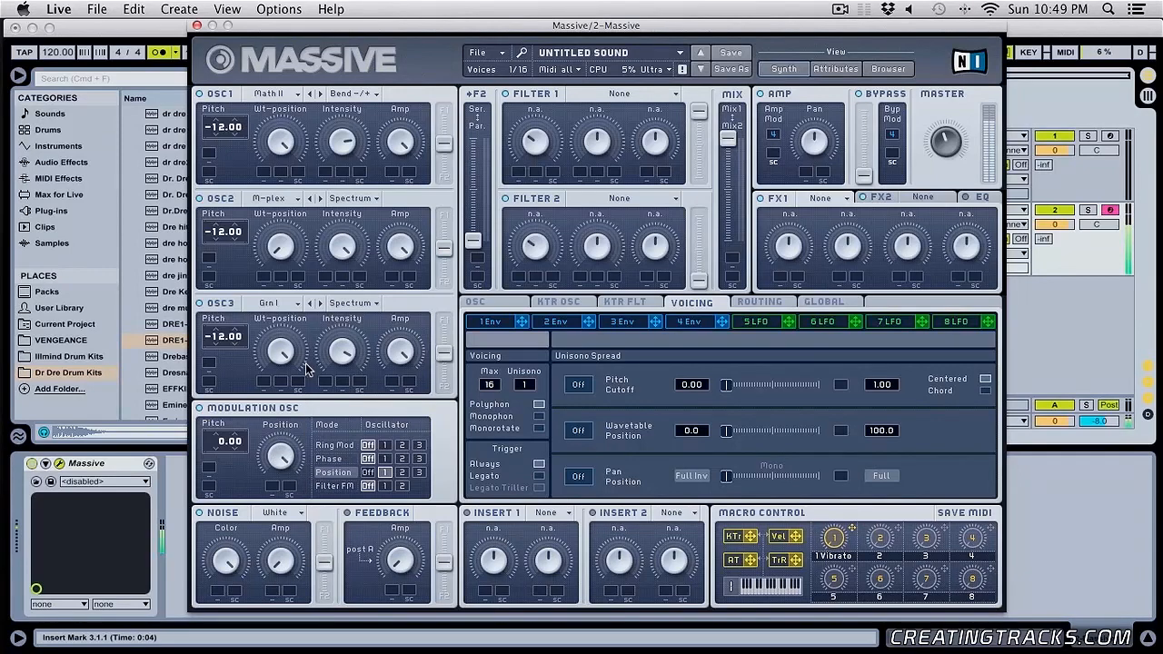
# - Try the modulation oscillator's Position mode on oscillator 2 with different position amounts, then route it to oscillator 3
pyautogui.click(400, 473)
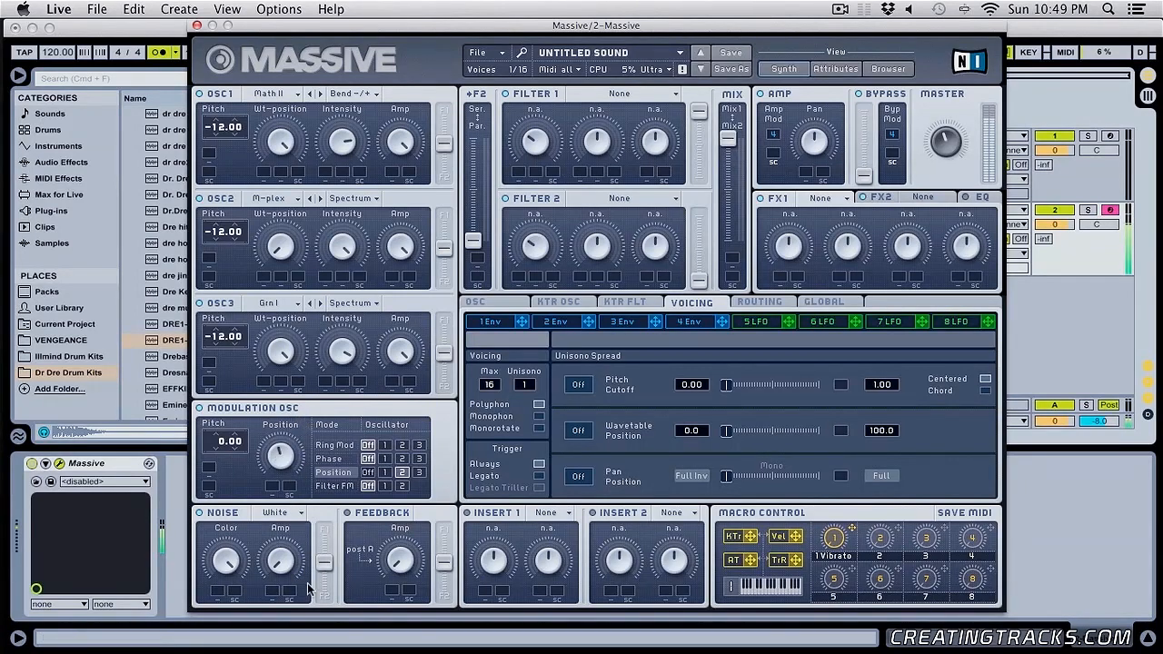
pyautogui.moveTo(282, 250); pyautogui.dragTo(279, 220)
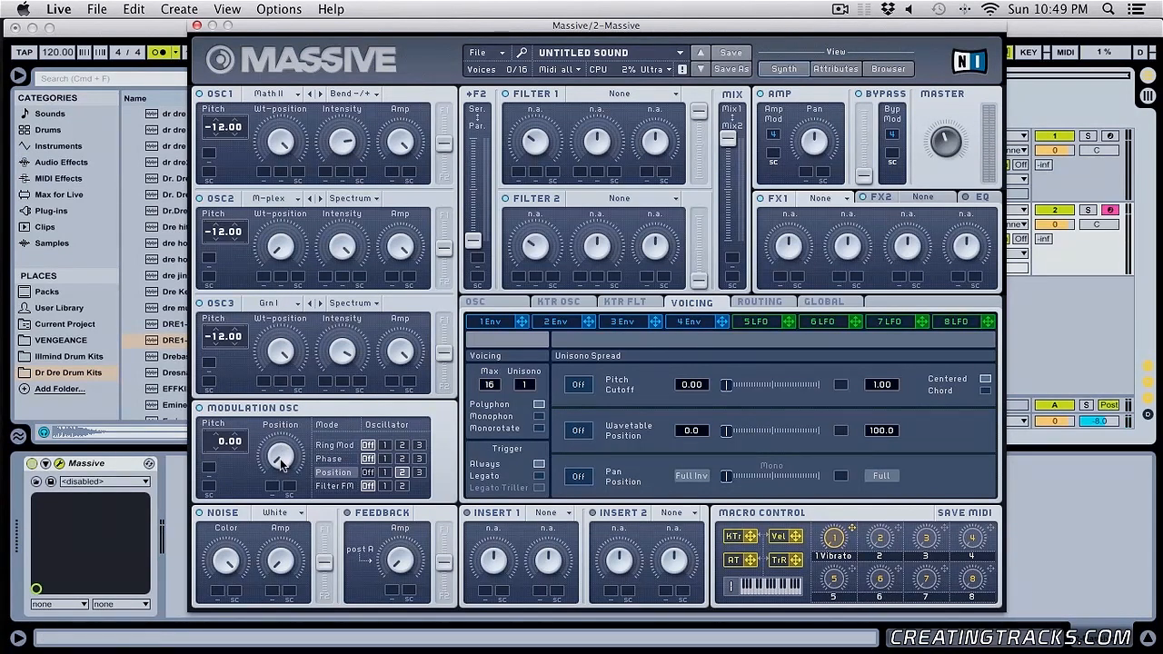
pyautogui.moveTo(294, 385); pyautogui.dragTo(299, 454)
pyautogui.click(418, 472)
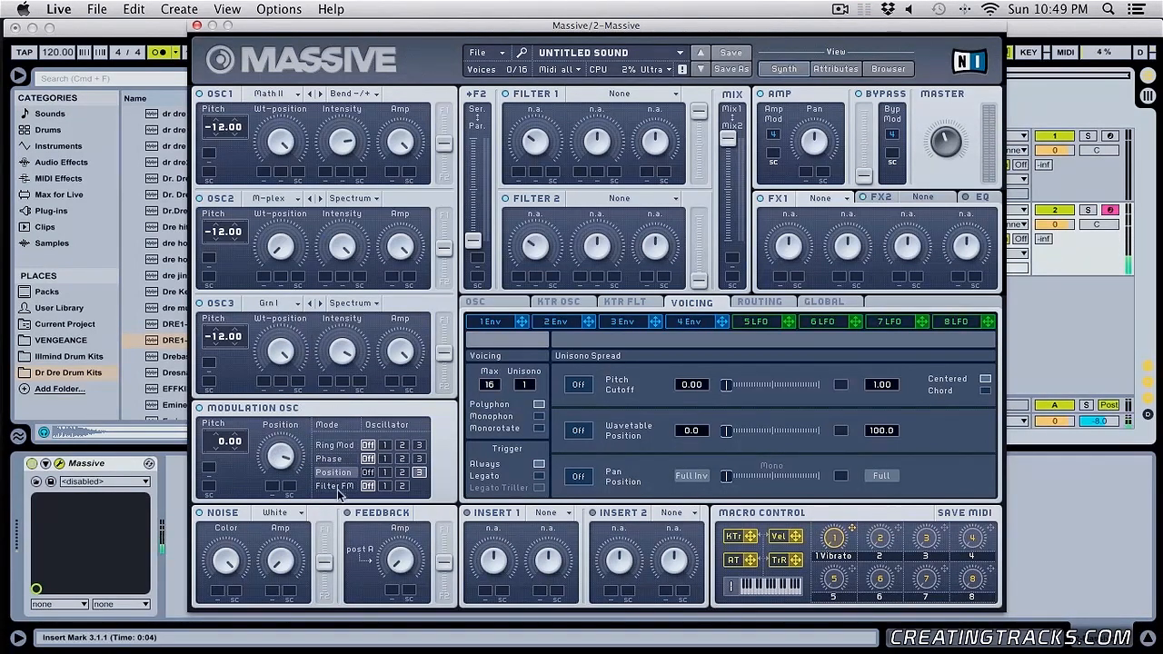
# - Route Position modulation to oscillator 1 and try different position amounts
pyautogui.click(386, 473)
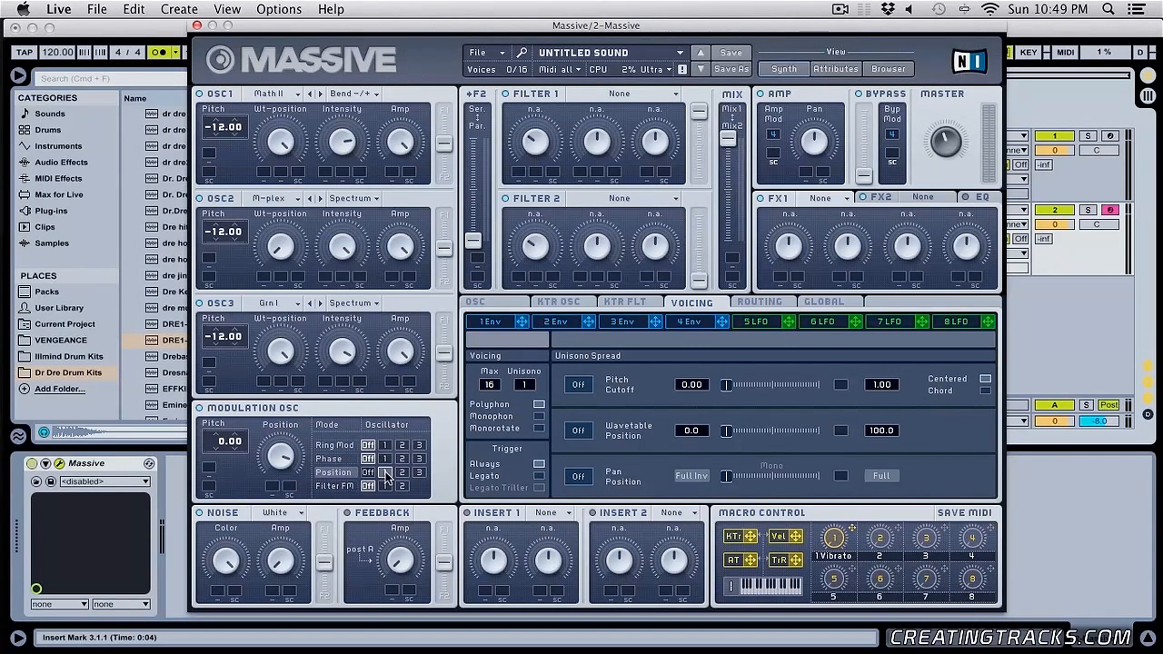
pyautogui.moveTo(274, 456); pyautogui.dragTo(230, 409)
pyautogui.moveTo(268, 446)
pyautogui.mouseDown()
pyautogui.moveTo(282, 597)
pyautogui.moveTo(285, 434)
pyautogui.mouseUp()
# - Try Position modulation on oscillators 2 and 3 at pitches up to 36.00, then turn Position off and reset the pitch to 0.00
pyautogui.click(401, 472)
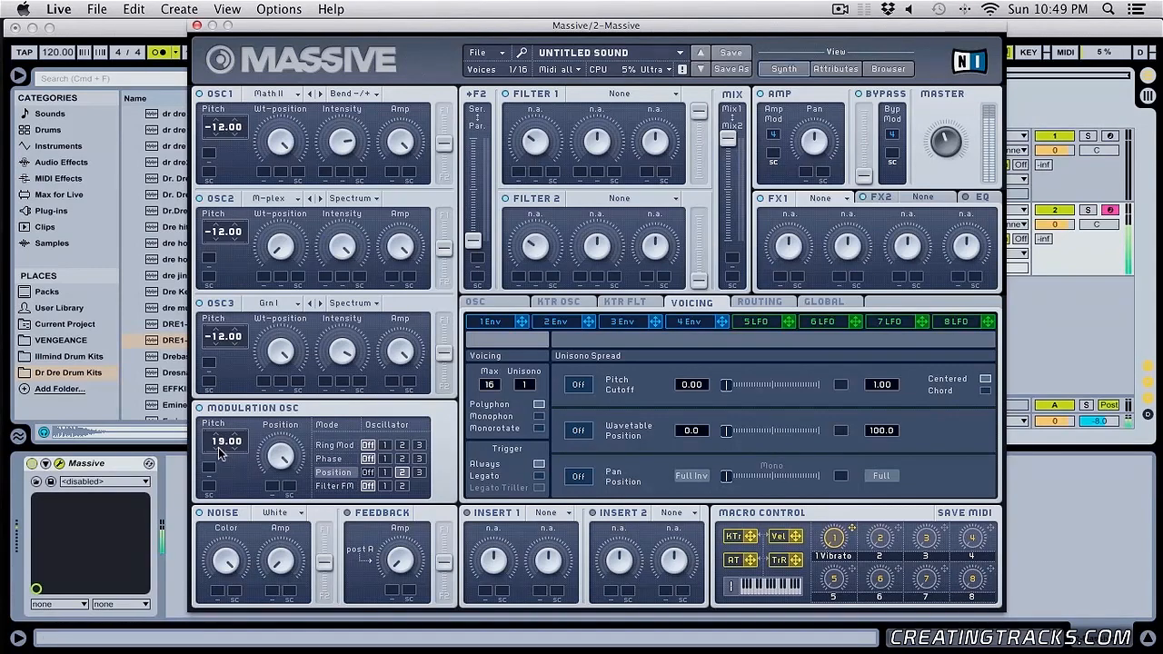
pyautogui.moveTo(217, 457); pyautogui.dragTo(240, 398)
pyautogui.moveTo(288, 457); pyautogui.dragTo(287, 507)
pyautogui.click(418, 473)
pyautogui.click(365, 472)
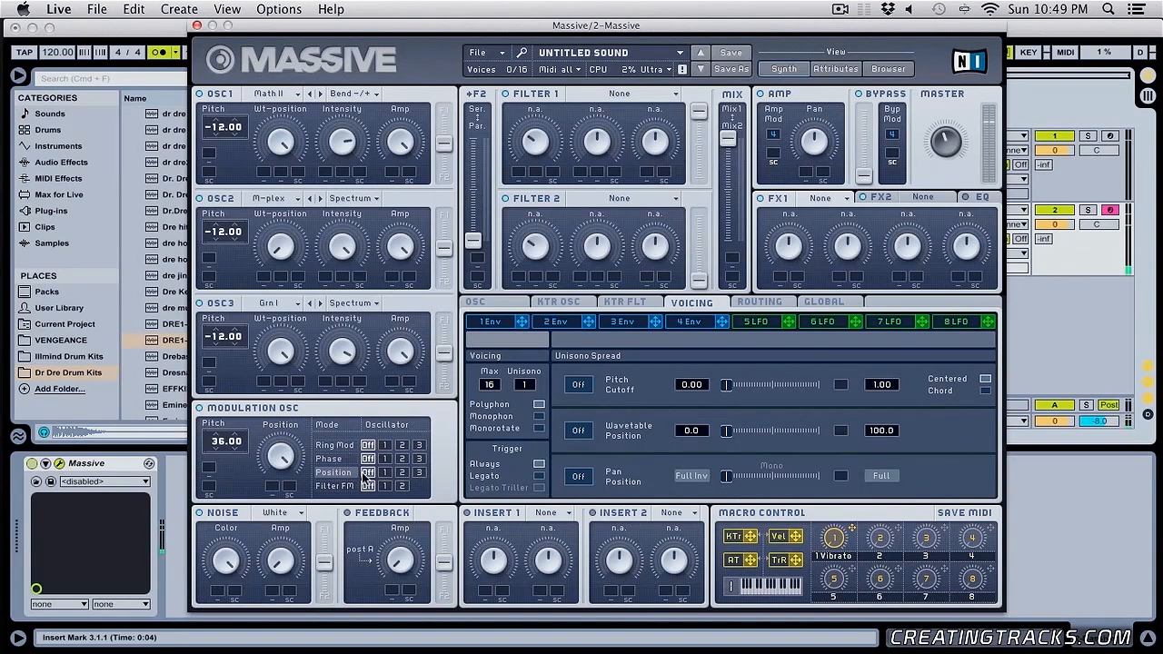
pyautogui.doubleClick(217, 442)
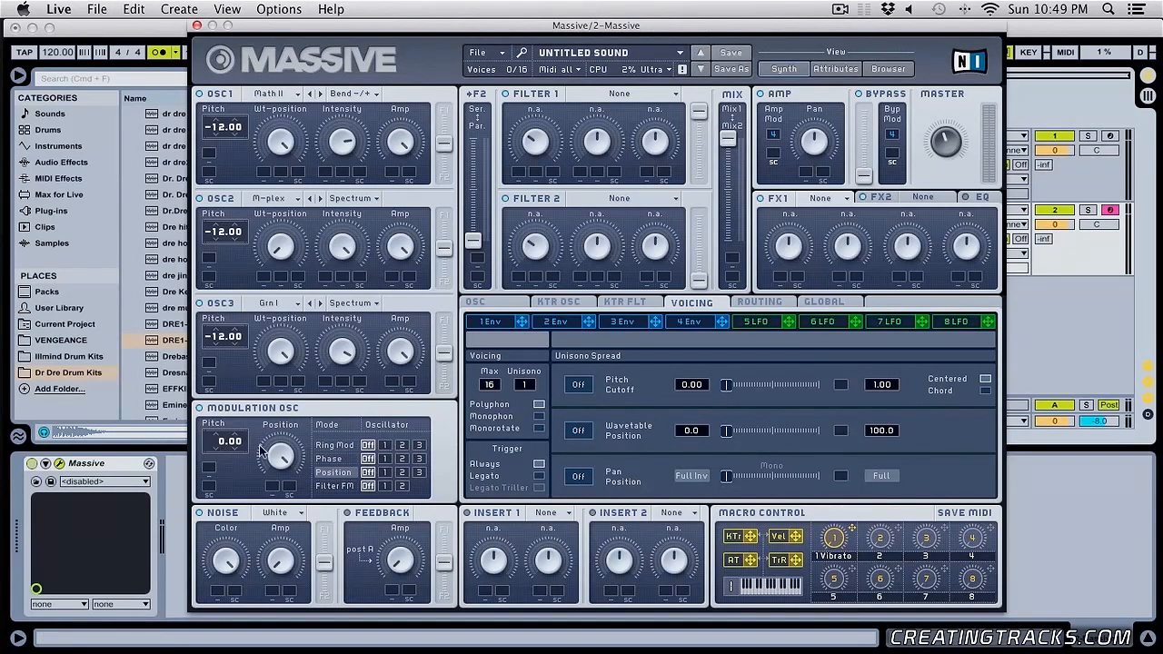
# - Combine three modulation modes by routing Ring Mod to oscillator 1, Phase to oscillator 2 and Position to oscillator 3
pyautogui.click(384, 445)
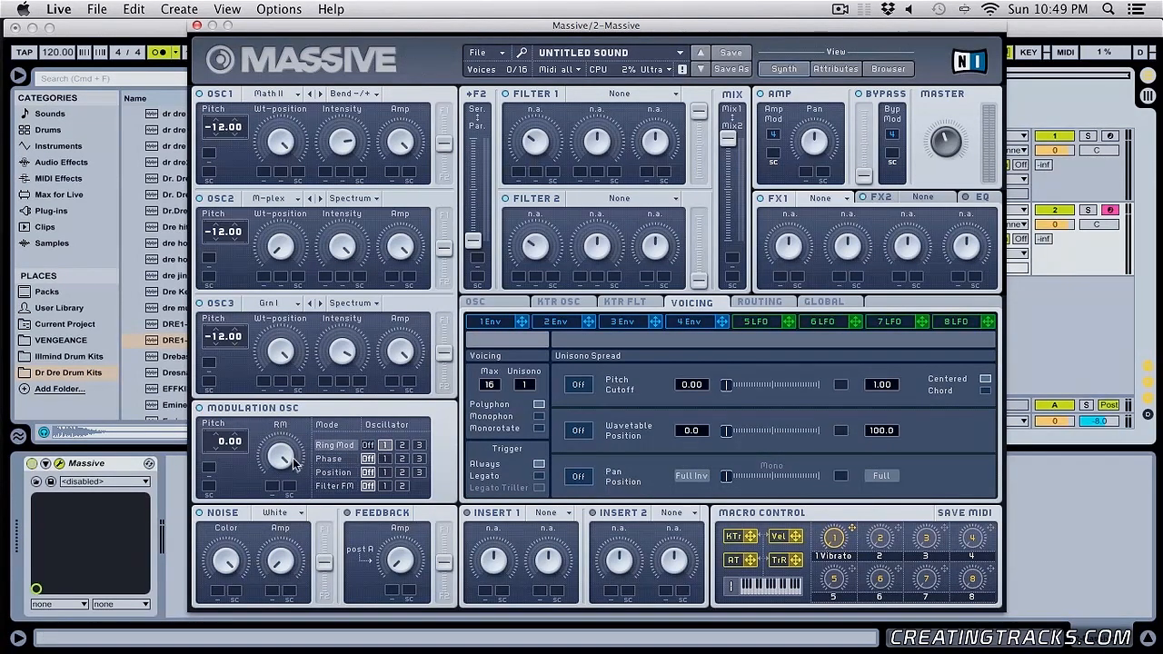
pyautogui.click(418, 473)
pyautogui.click(401, 459)
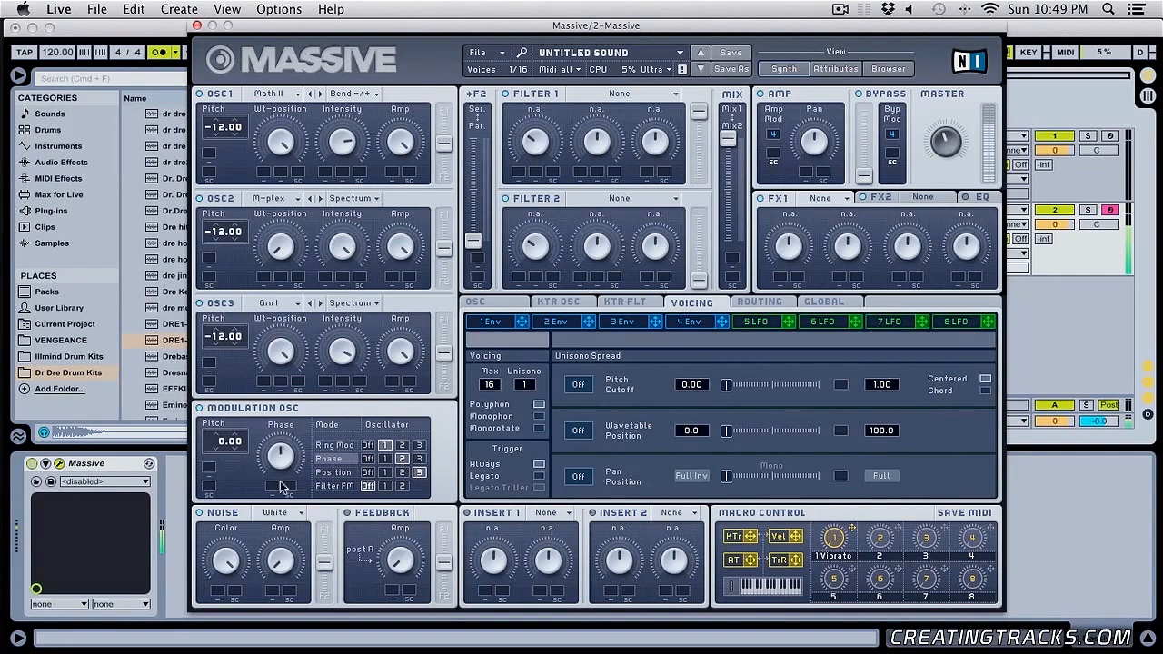
# - Try Phase on oscillator 1, then route Ring Mod and Phase to oscillator 3 and Position to oscillator 2
pyautogui.click(385, 458)
pyautogui.click(419, 445)
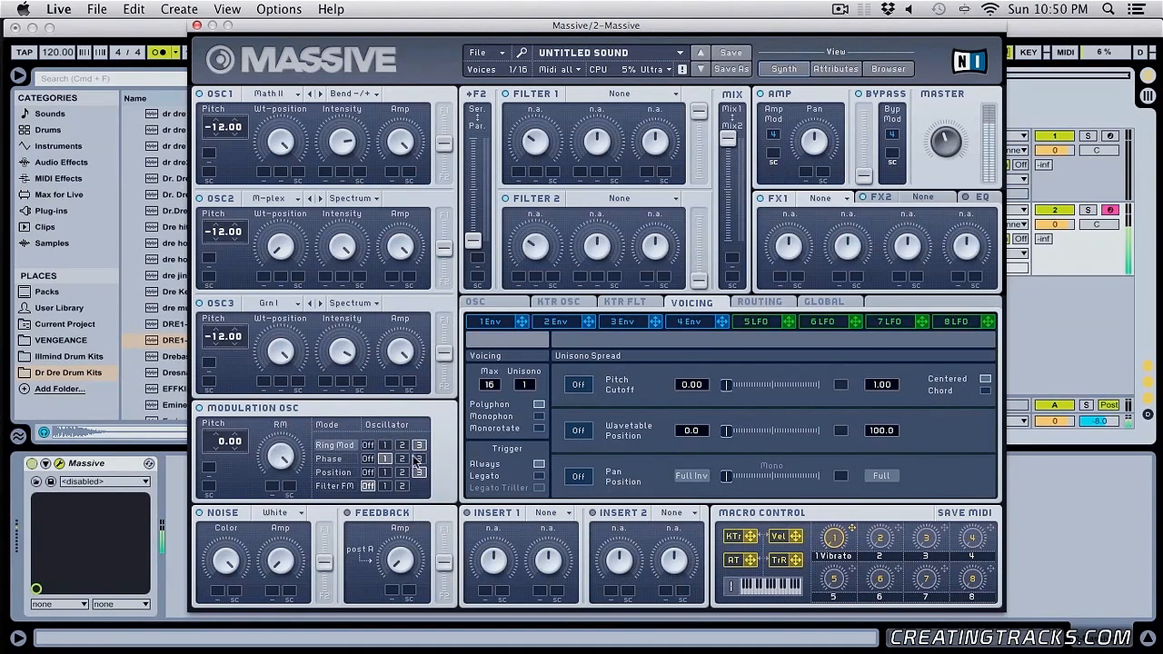
pyautogui.click(383, 471)
pyautogui.click(418, 460)
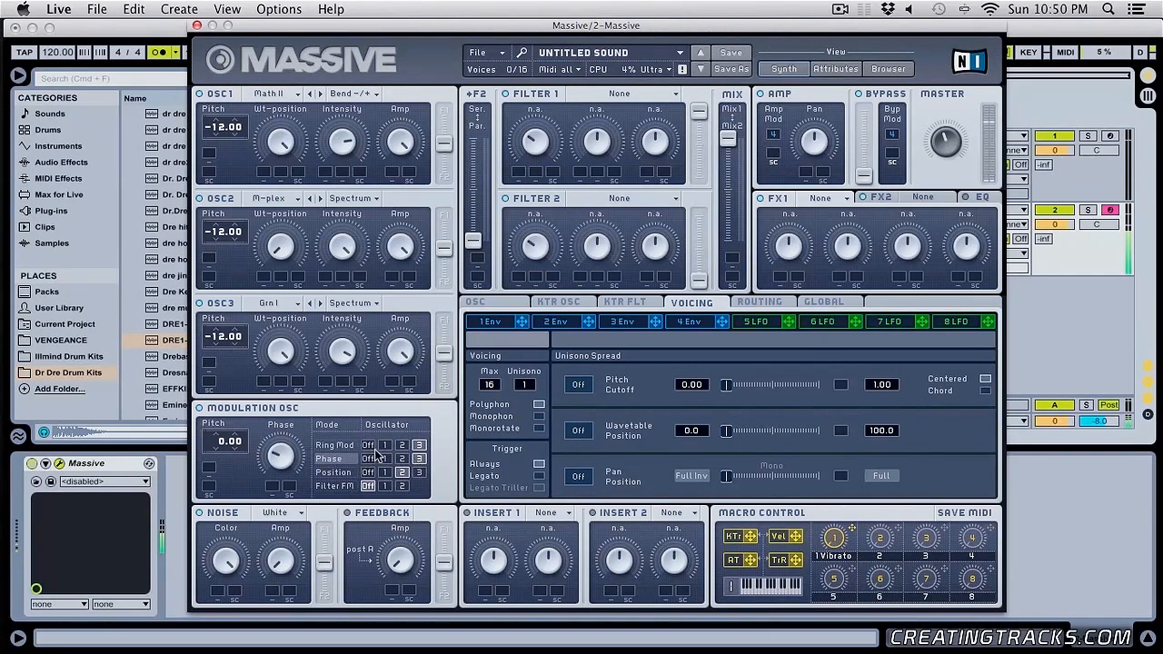
# - Try different oscillator assignments for the three modulation modes, ending with Ring Mod, Phase and Position all on oscillator 1
pyautogui.click(385, 445)
pyautogui.click(419, 472)
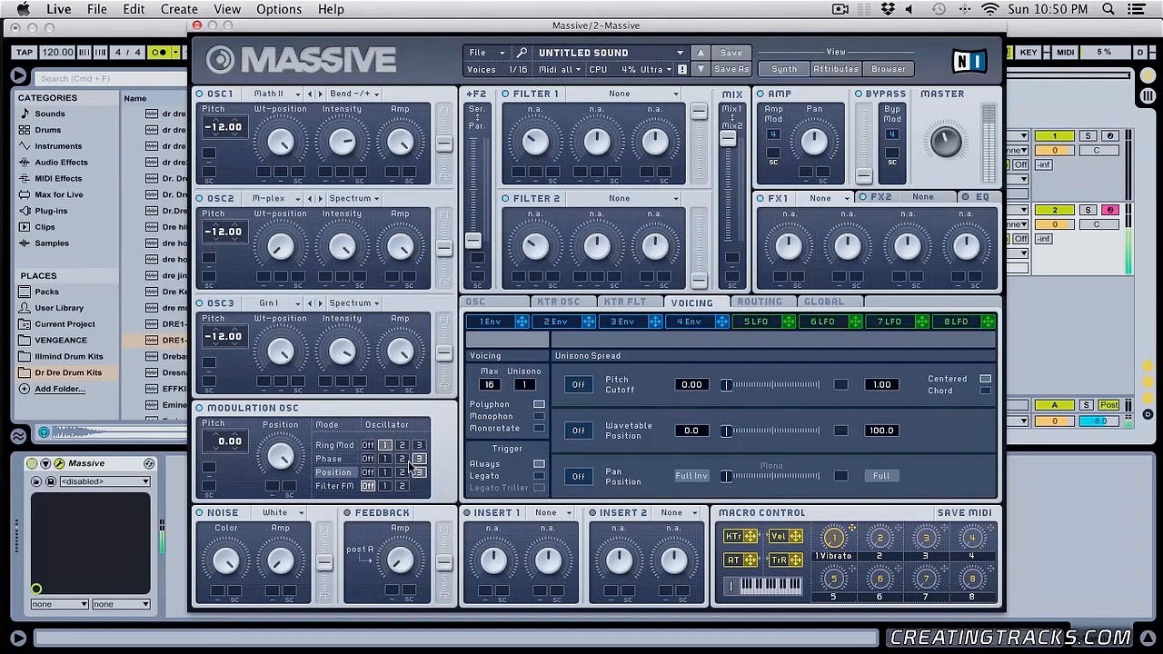
pyautogui.click(402, 459)
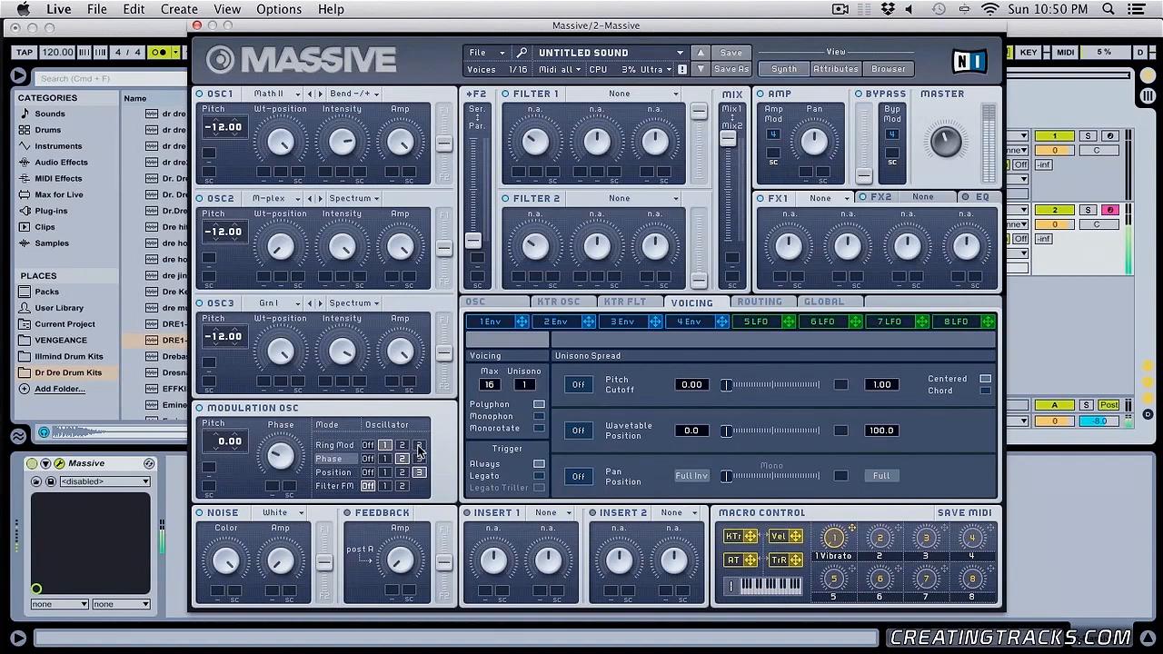
pyautogui.click(401, 445)
pyautogui.click(385, 472)
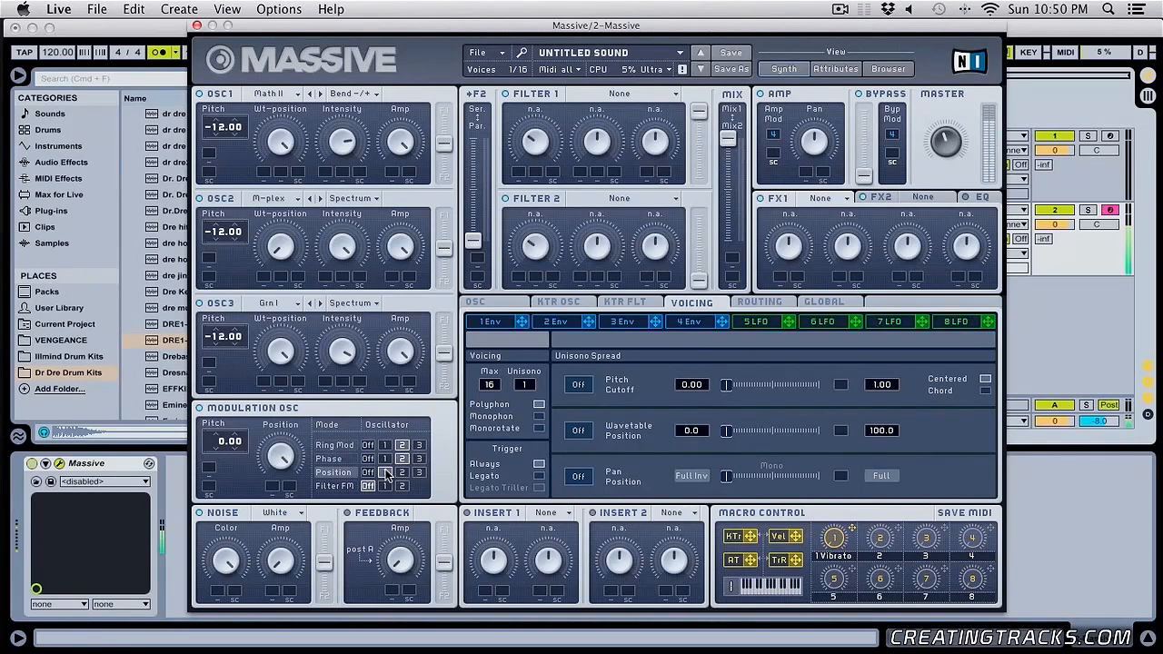
pyautogui.click(386, 445)
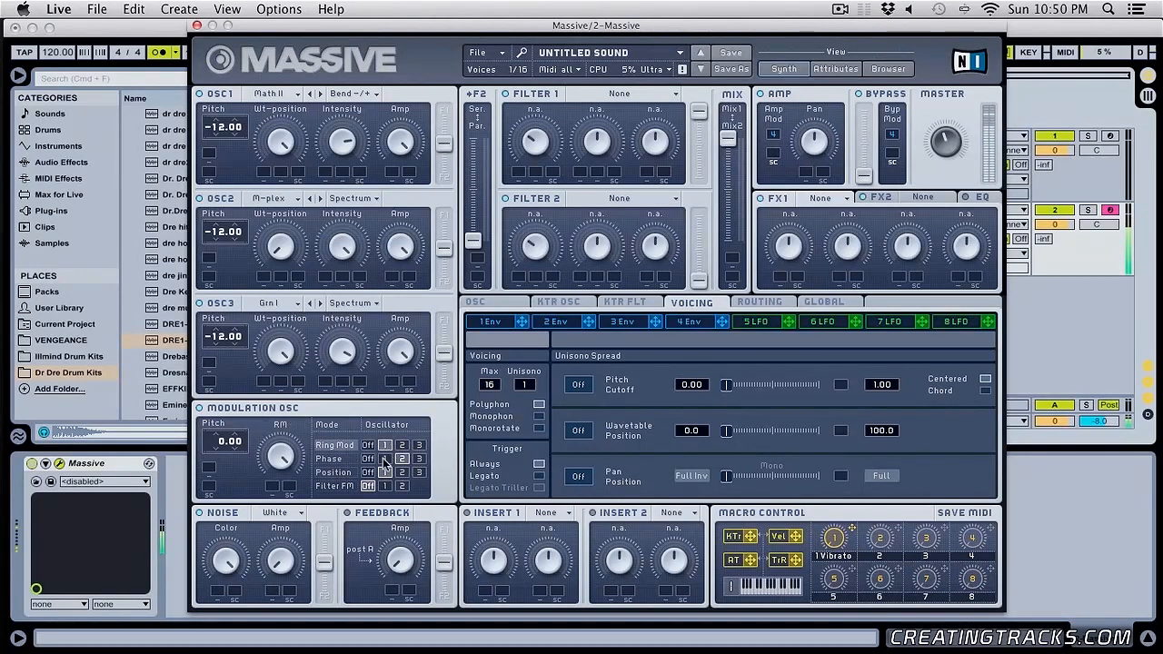
pyautogui.click(386, 459)
# - Route Position, Phase and Ring Mod all to oscillator 3, then move all three to oscillator 2
pyautogui.click(418, 472)
pyautogui.click(418, 459)
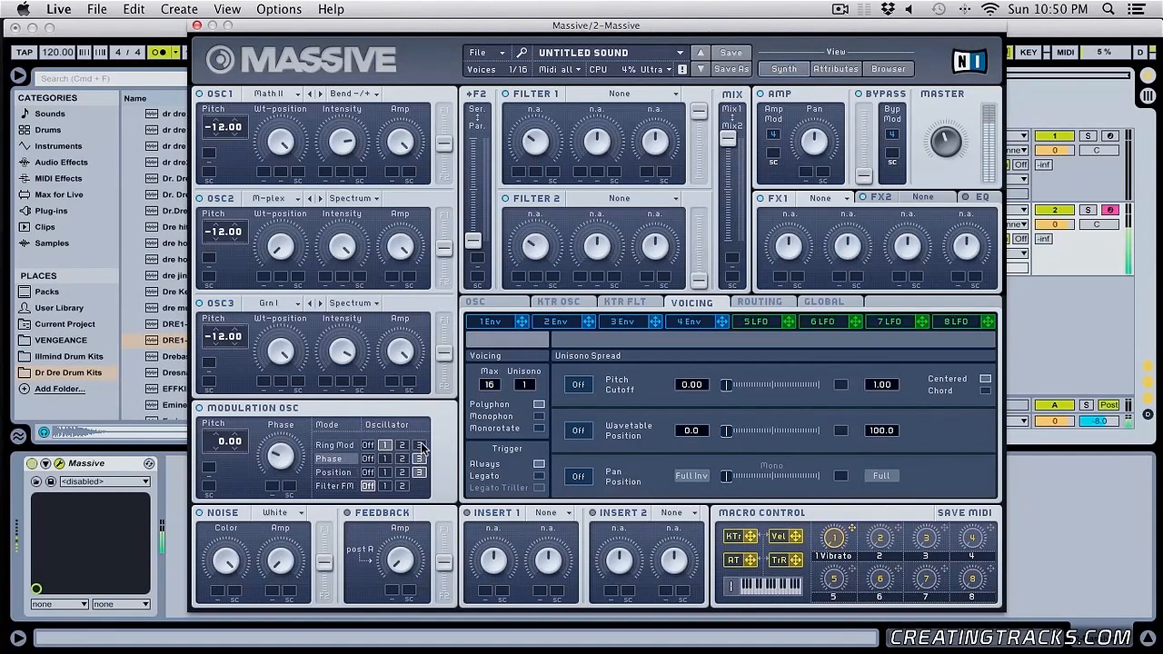
pyautogui.click(419, 445)
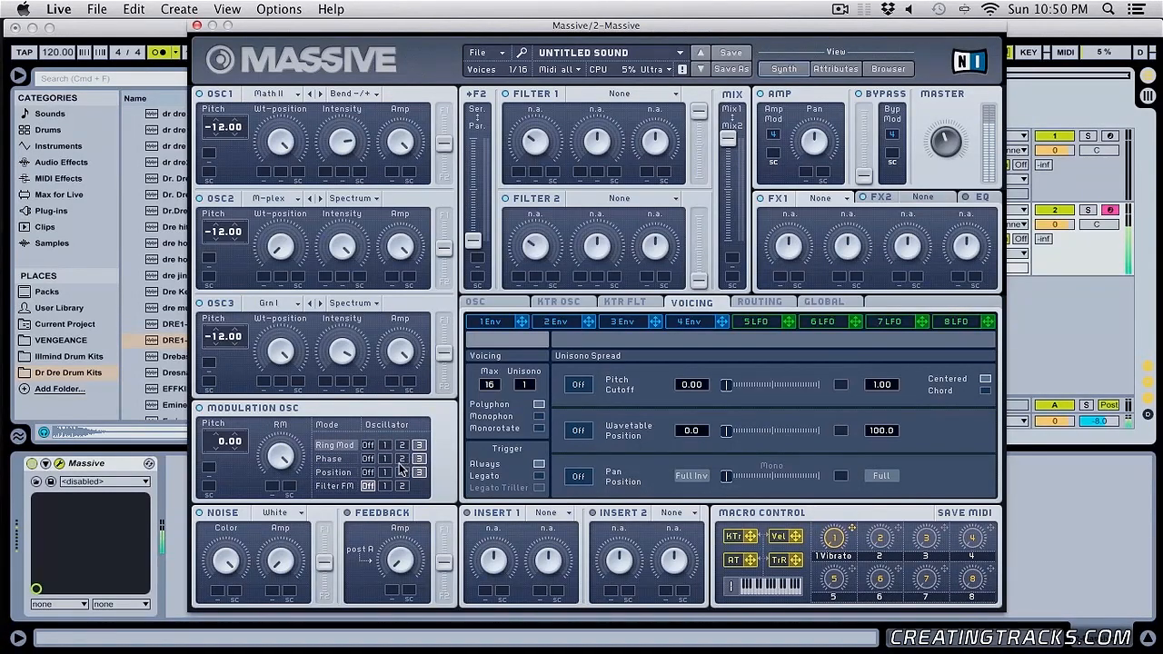
pyautogui.click(403, 472)
pyautogui.click(402, 459)
pyautogui.click(403, 445)
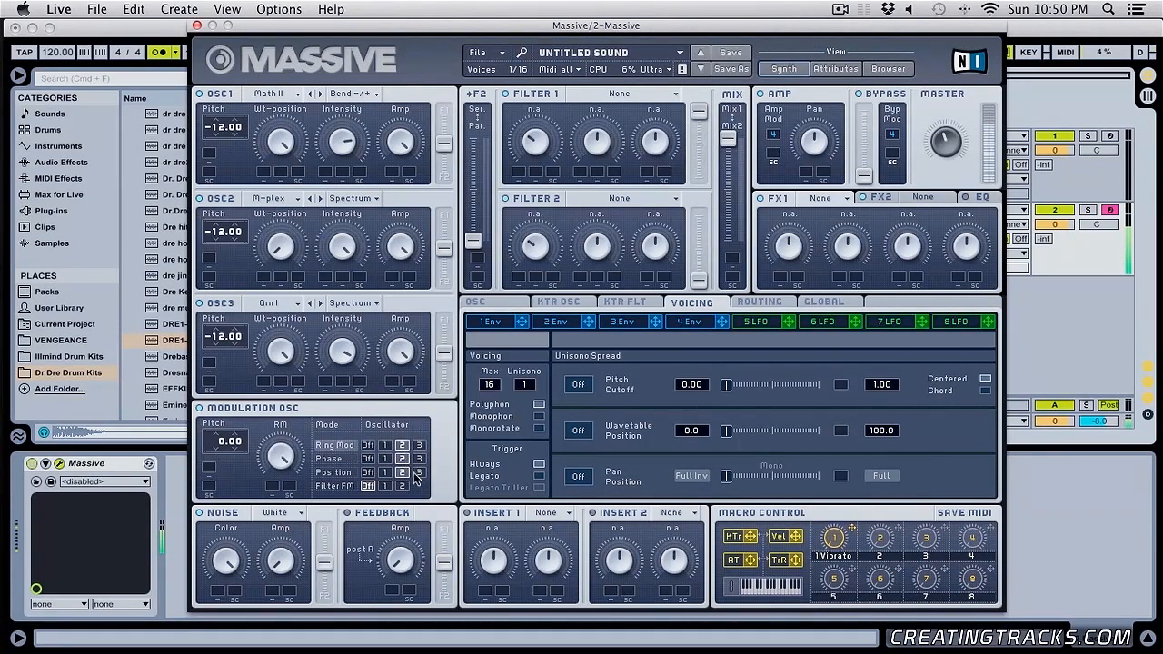
# - Move Position to oscillator 1, try Phase and Ring Mod on oscillator 3, then route Ring Mod to oscillator 2 and Phase to oscillator 1
pyautogui.click(419, 472)
pyautogui.click(385, 473)
pyautogui.click(419, 459)
pyautogui.click(419, 445)
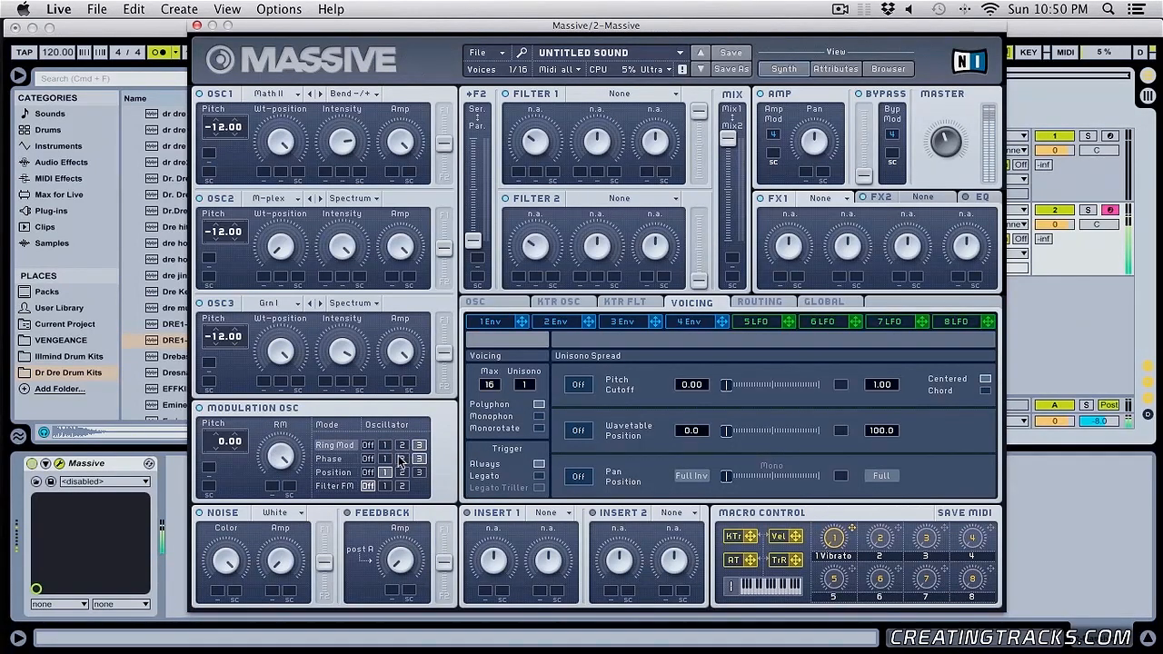
pyautogui.click(402, 446)
pyautogui.click(402, 459)
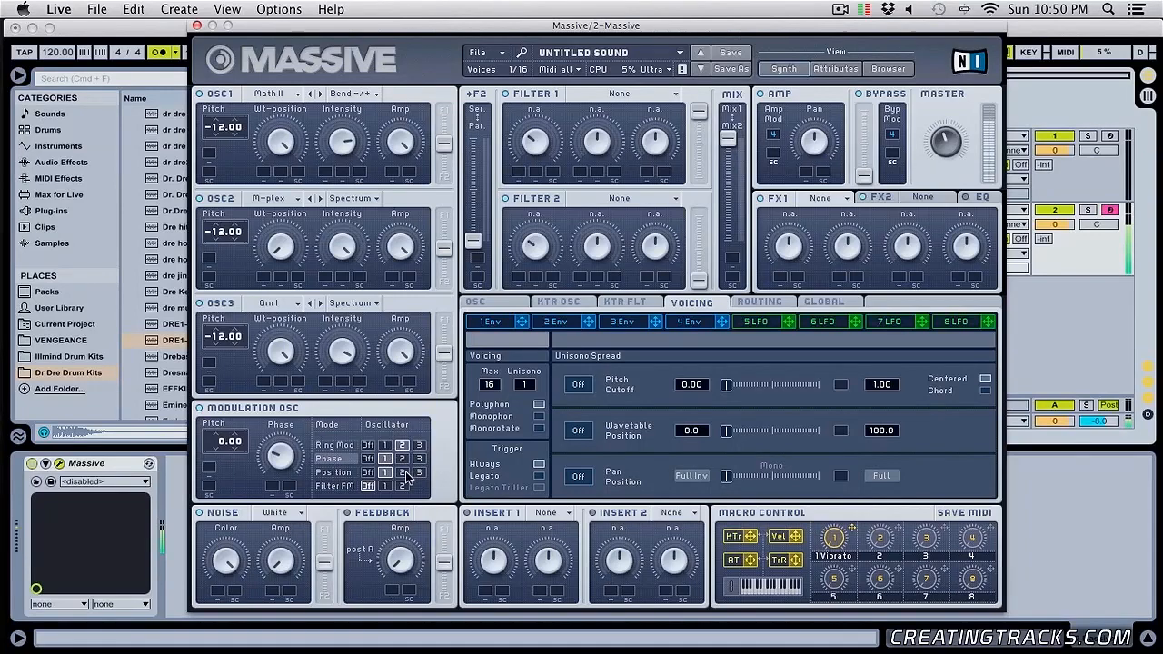
# - Route Ring Mod to oscillator 3 and both Phase and Position to oscillator 2
pyautogui.click(419, 459)
pyautogui.click(419, 445)
pyautogui.click(402, 459)
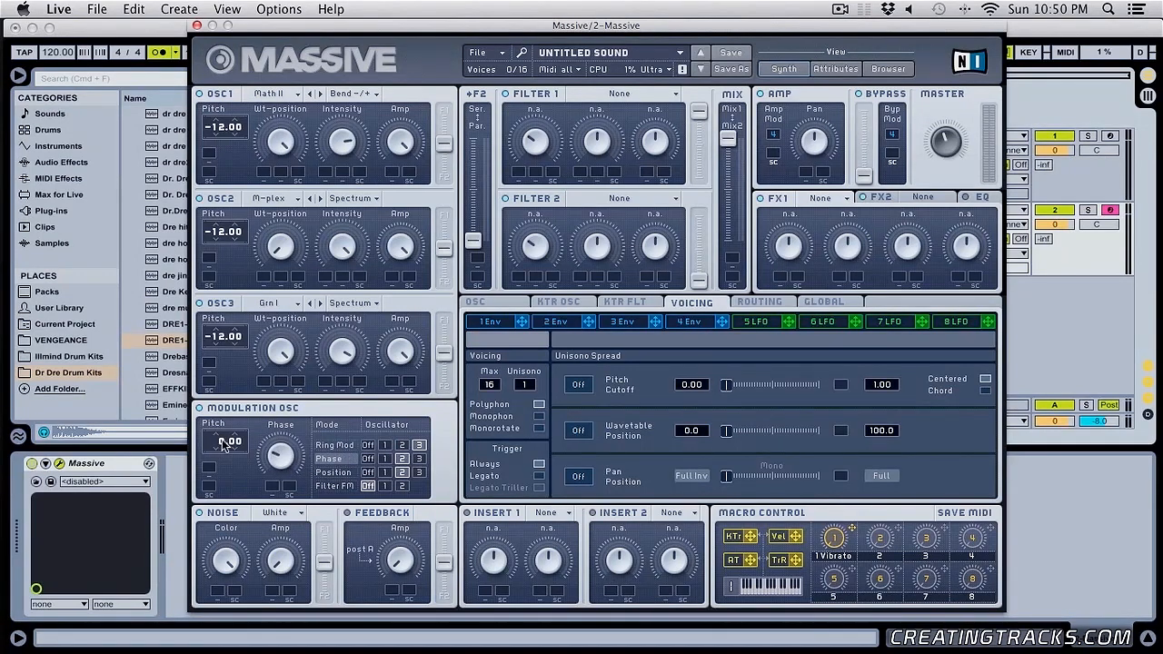
# - Set the modulation pitch to 7.00, then route Ring Mod to oscillator 2, Phase to oscillator 3 and Position to oscillator 1
pyautogui.moveTo(223, 443); pyautogui.dragTo(261, 456)
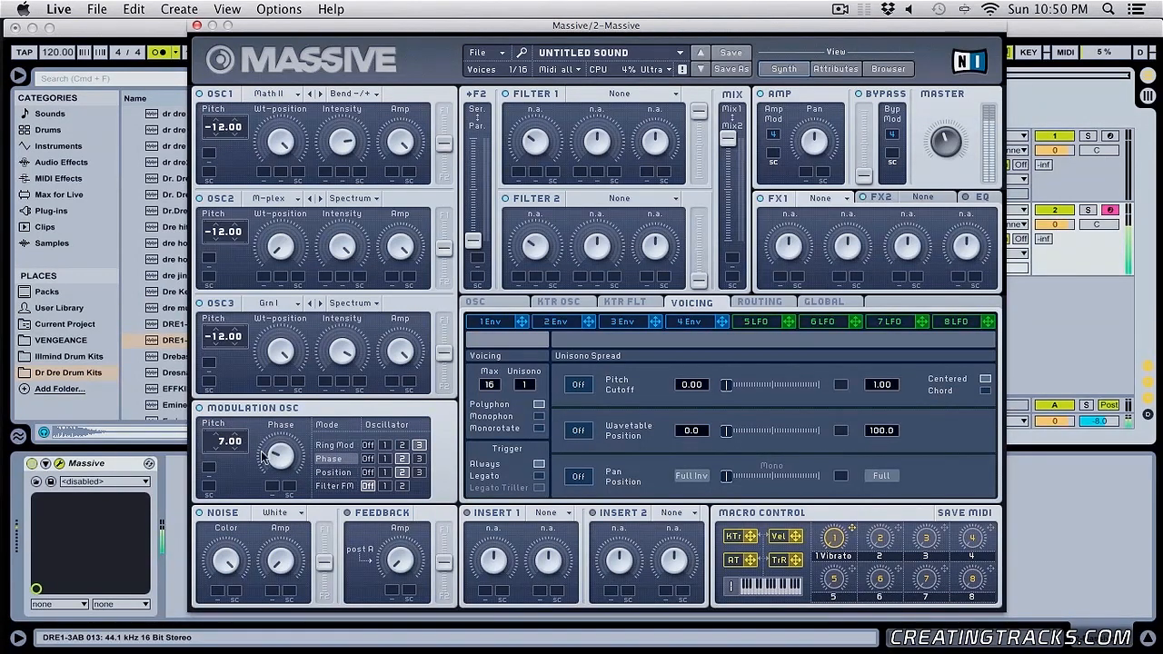
pyautogui.click(419, 458)
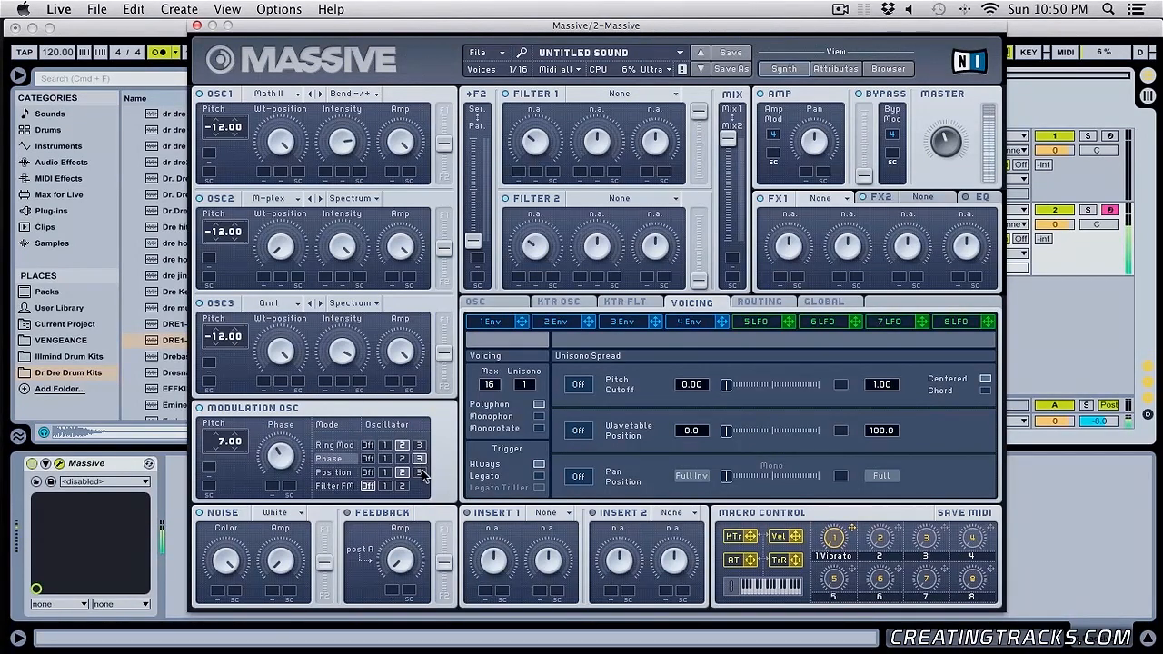
pyautogui.click(419, 473)
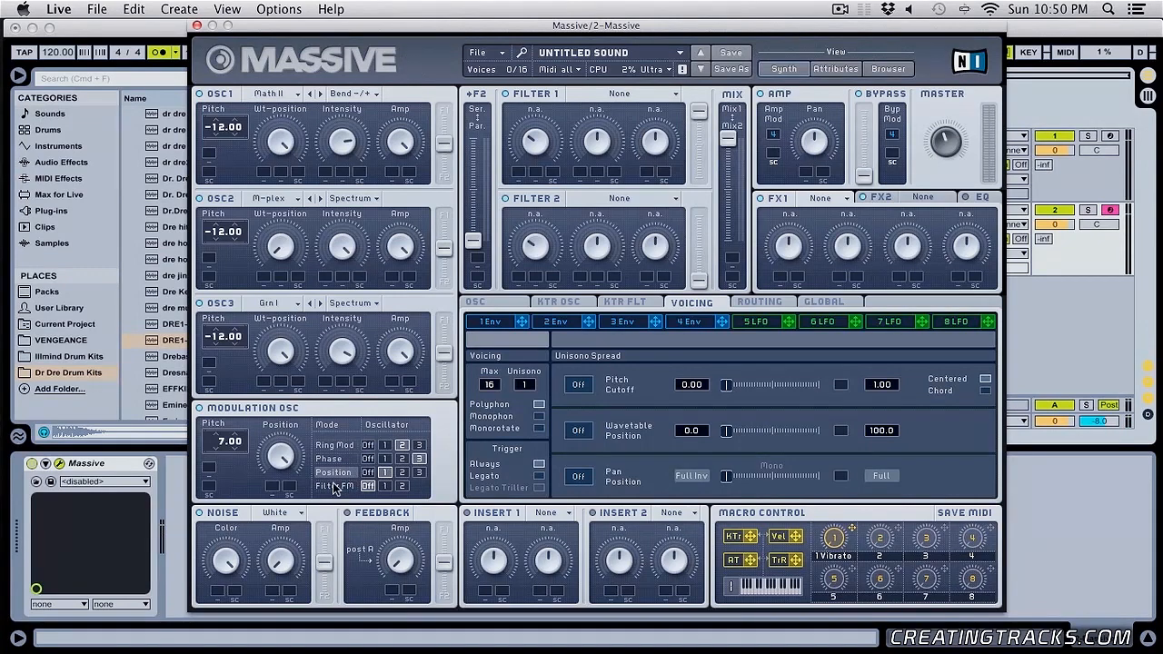
# - Switch the modulation oscillator to Filter FM mode and turn Position, Phase and Ring Mod off
pyautogui.click(336, 487)
pyautogui.click(368, 472)
pyautogui.click(368, 458)
pyautogui.click(368, 445)
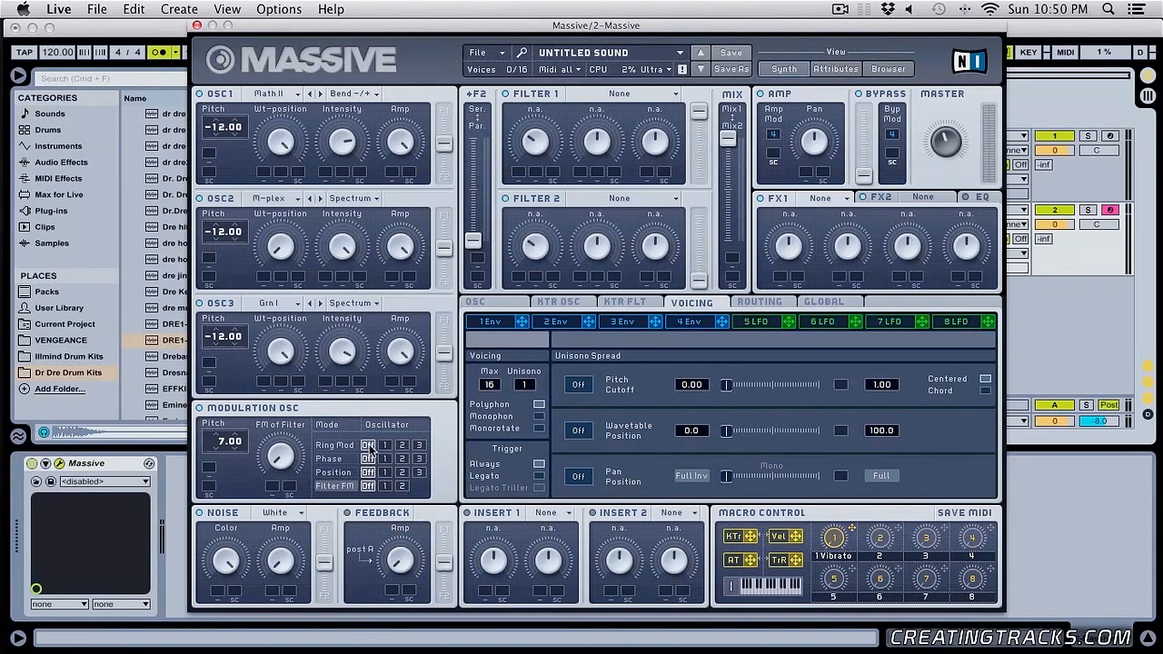
# - Try the Scream, Bandreject and Comb types on Filter 1
pyautogui.click(629, 97)
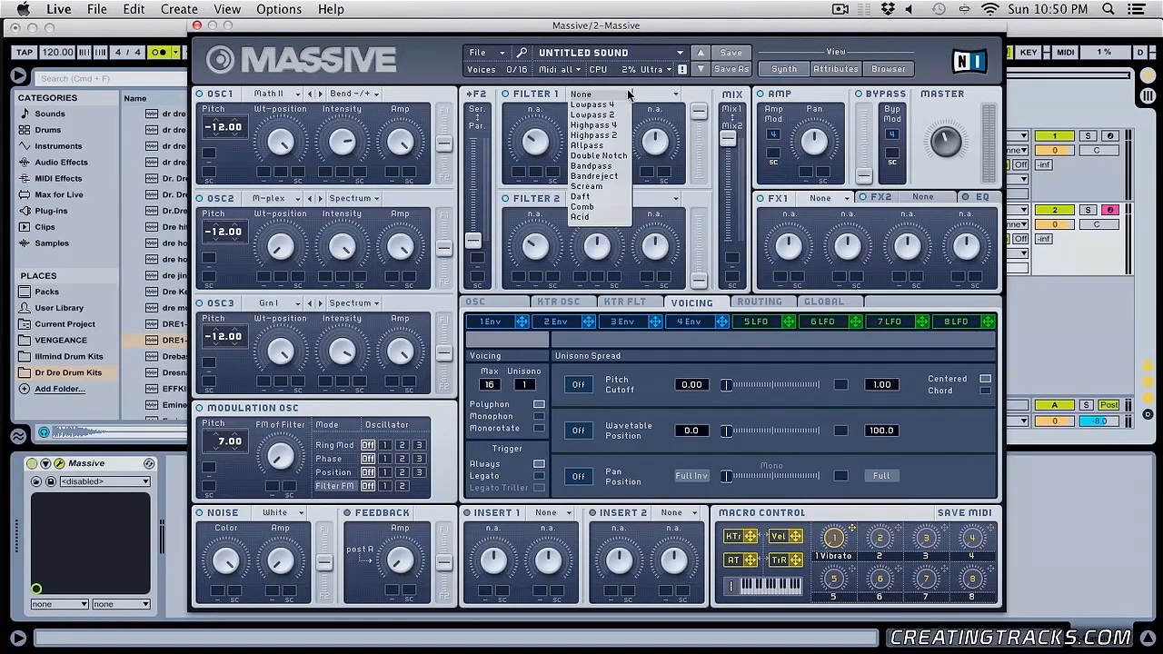
pyautogui.click(589, 186)
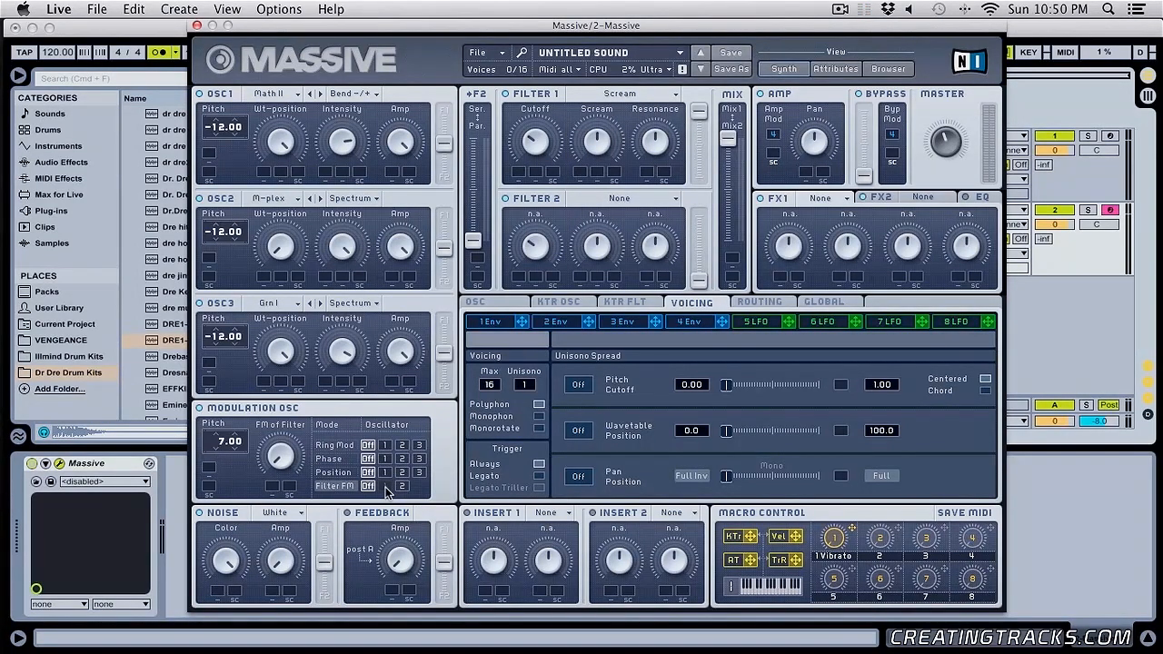
pyautogui.click(605, 97)
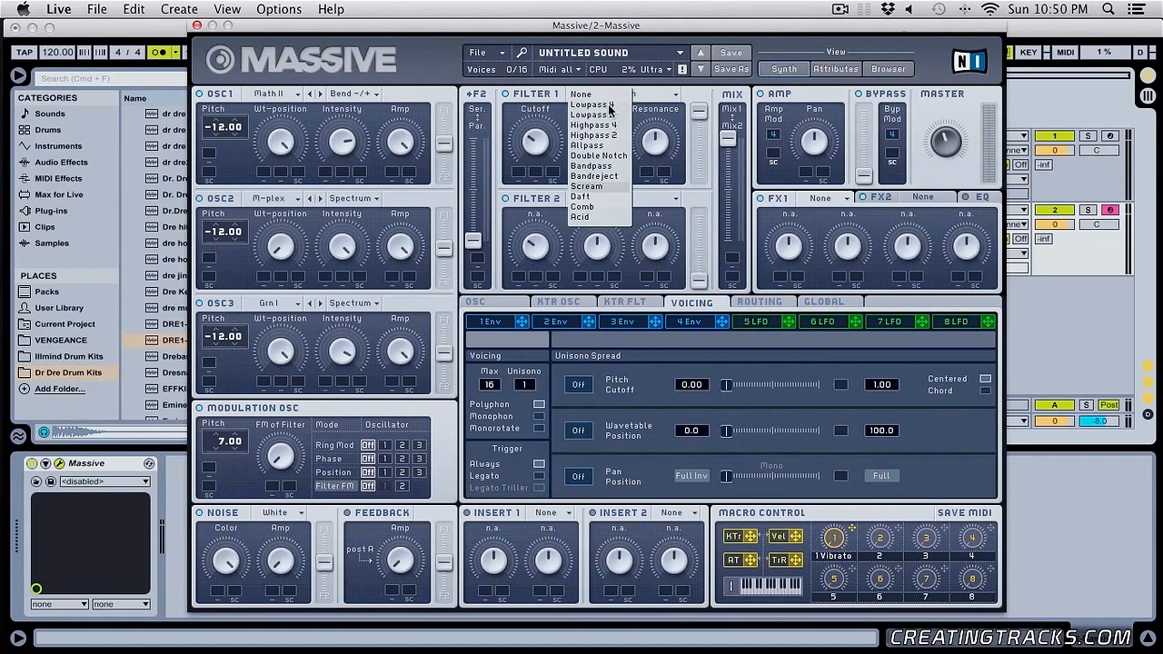
pyautogui.click(596, 176)
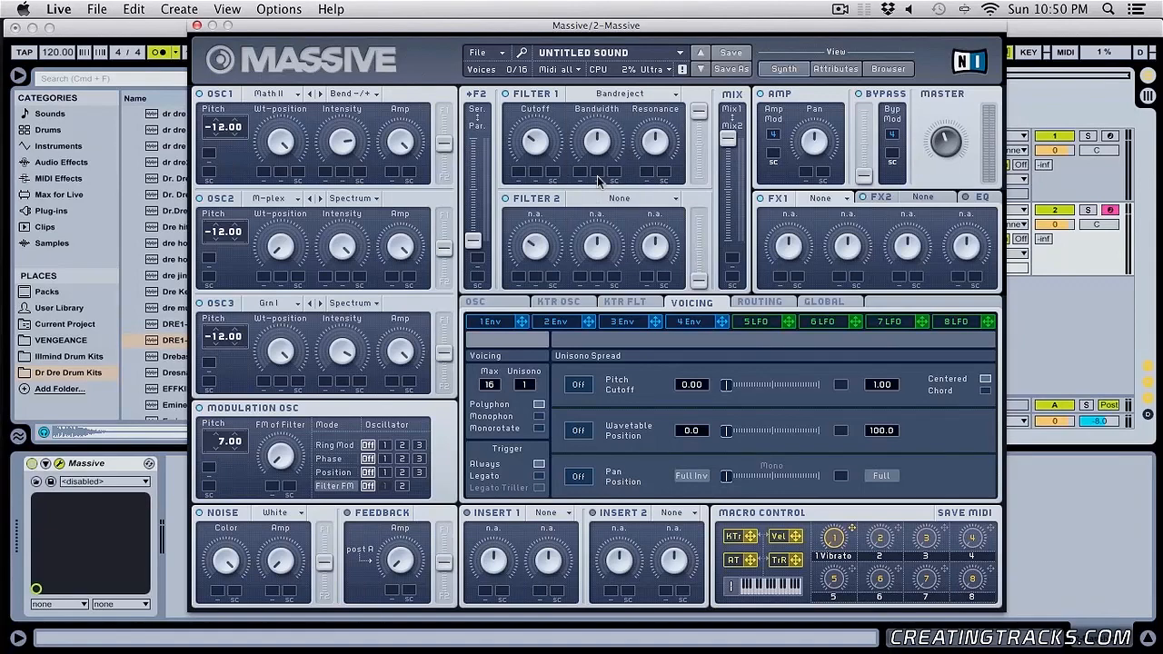
pyautogui.click(636, 97)
pyautogui.click(599, 220)
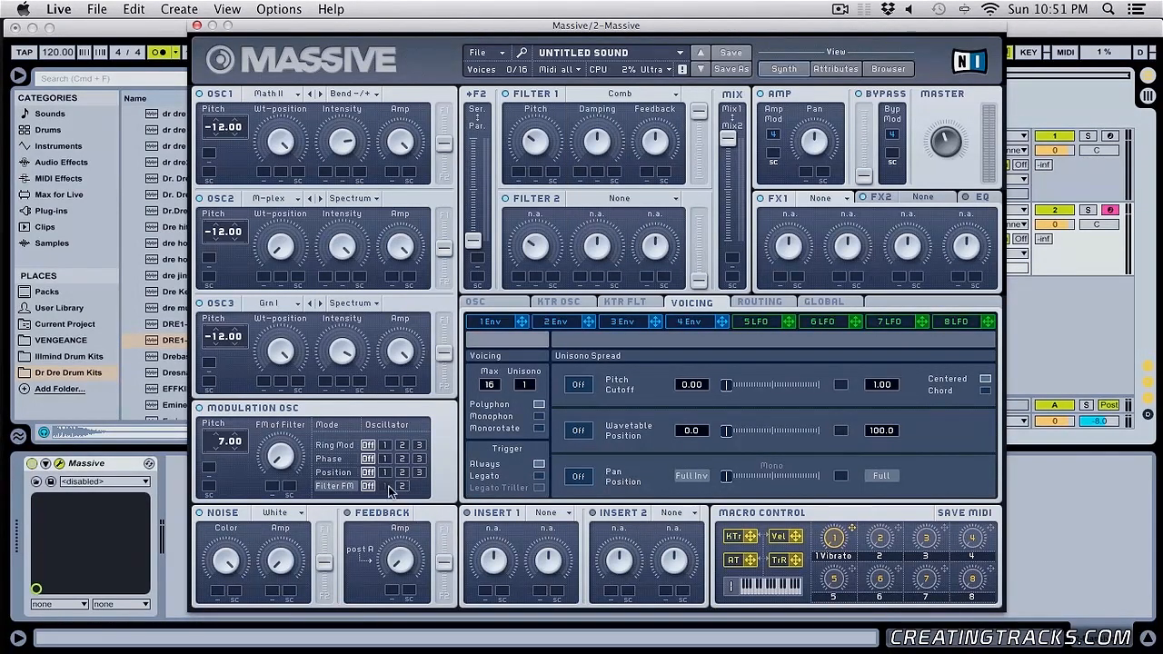
# - Set Filter 1 to the Daft type and adjust its cutoff
pyautogui.click(657, 96)
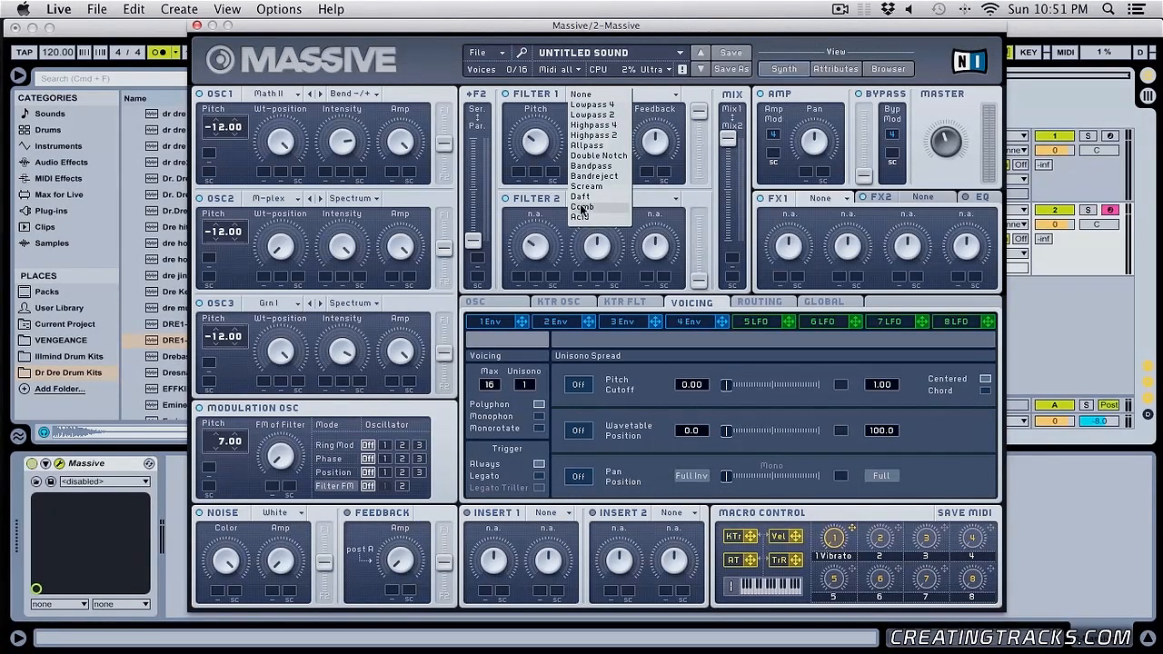
pyautogui.click(584, 202)
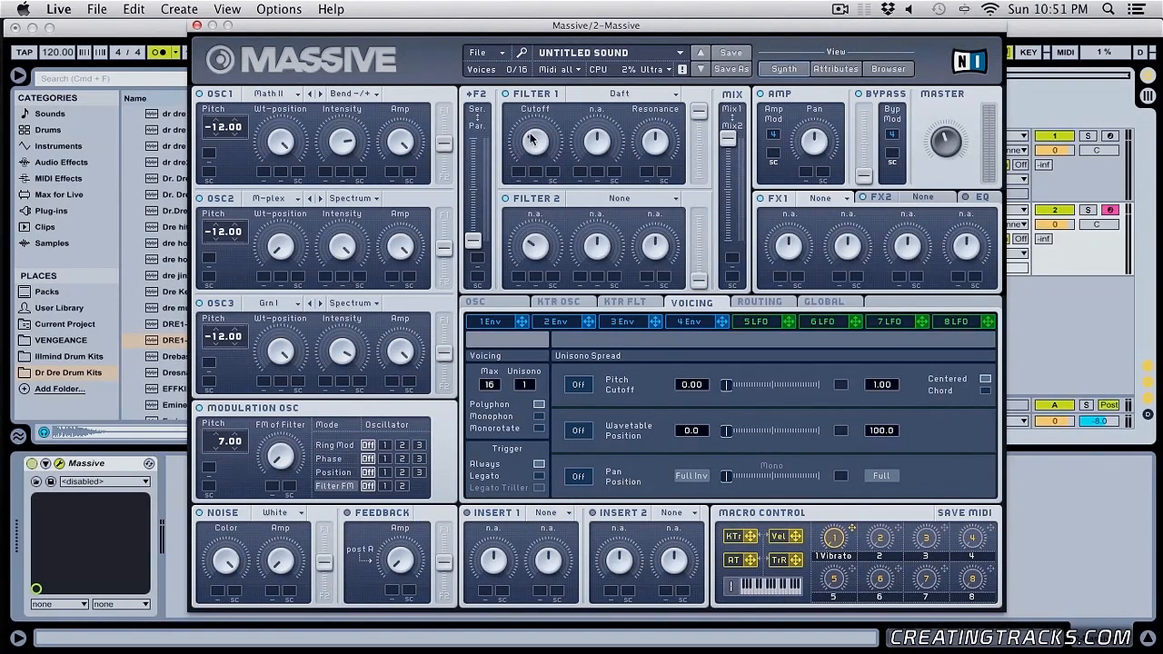
pyautogui.moveTo(530, 136); pyautogui.dragTo(558, 143)
# - Route Filter FM to Filter 1, raise the filter's cutoff and set the modulation pitch to 24.00
pyautogui.click(385, 487)
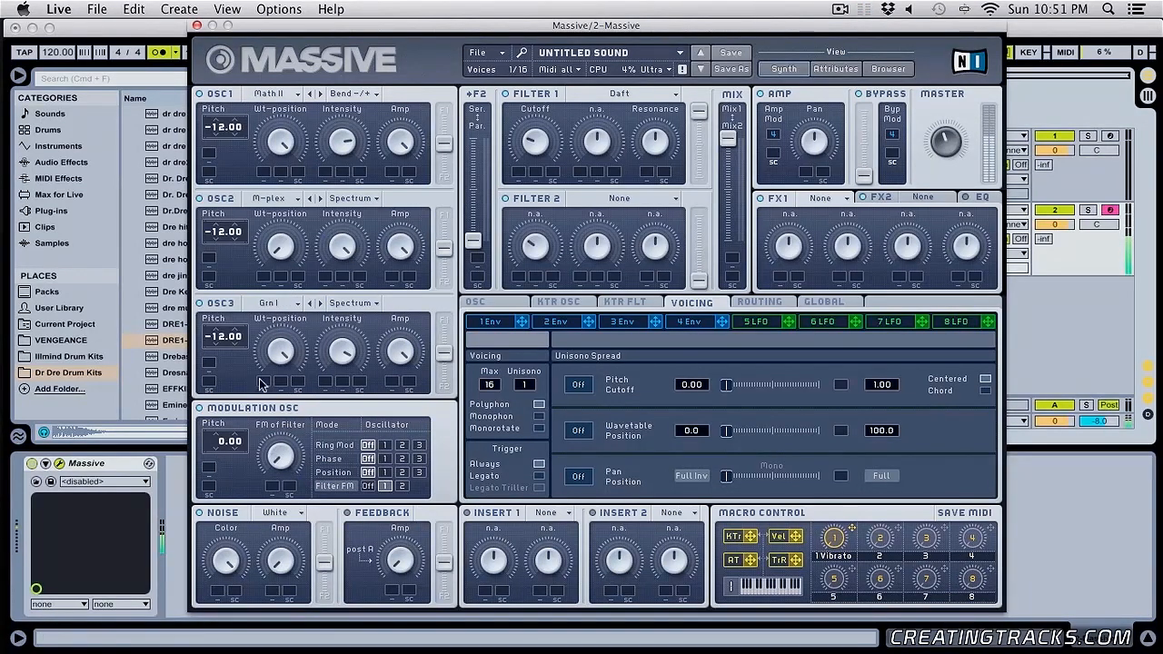
pyautogui.moveTo(544, 143); pyautogui.dragTo(538, 112)
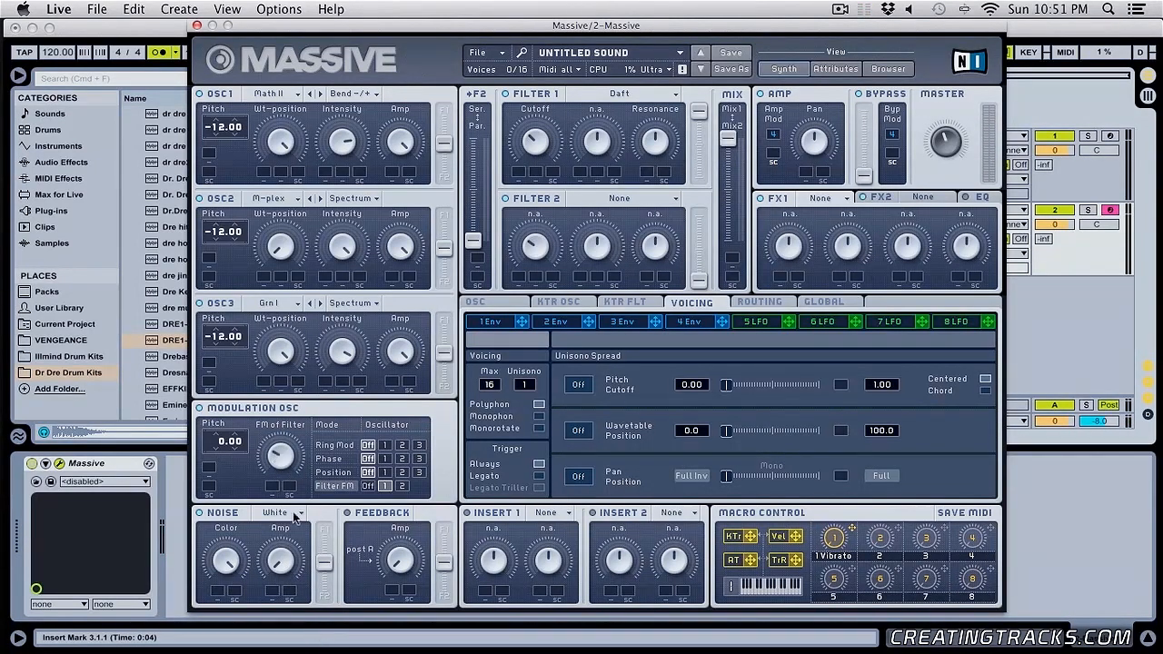
pyautogui.moveTo(225, 442); pyautogui.dragTo(239, 425)
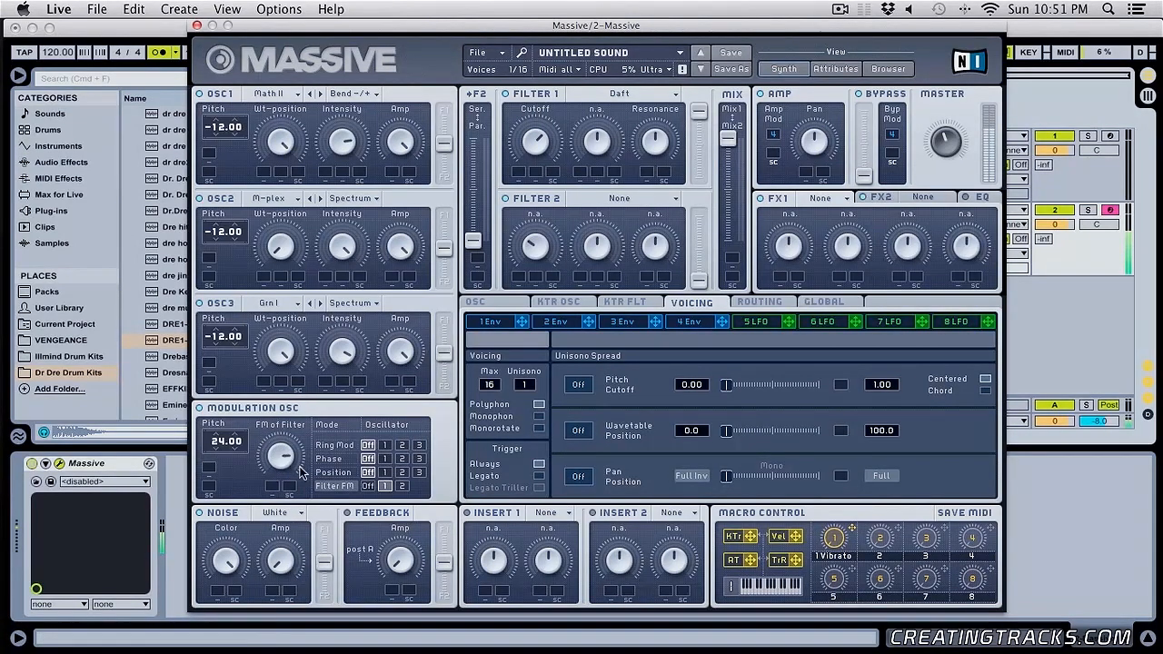
# - Try the Bandpass type on Filter 2, ending with the Lowpass 4 type
pyautogui.click(622, 198)
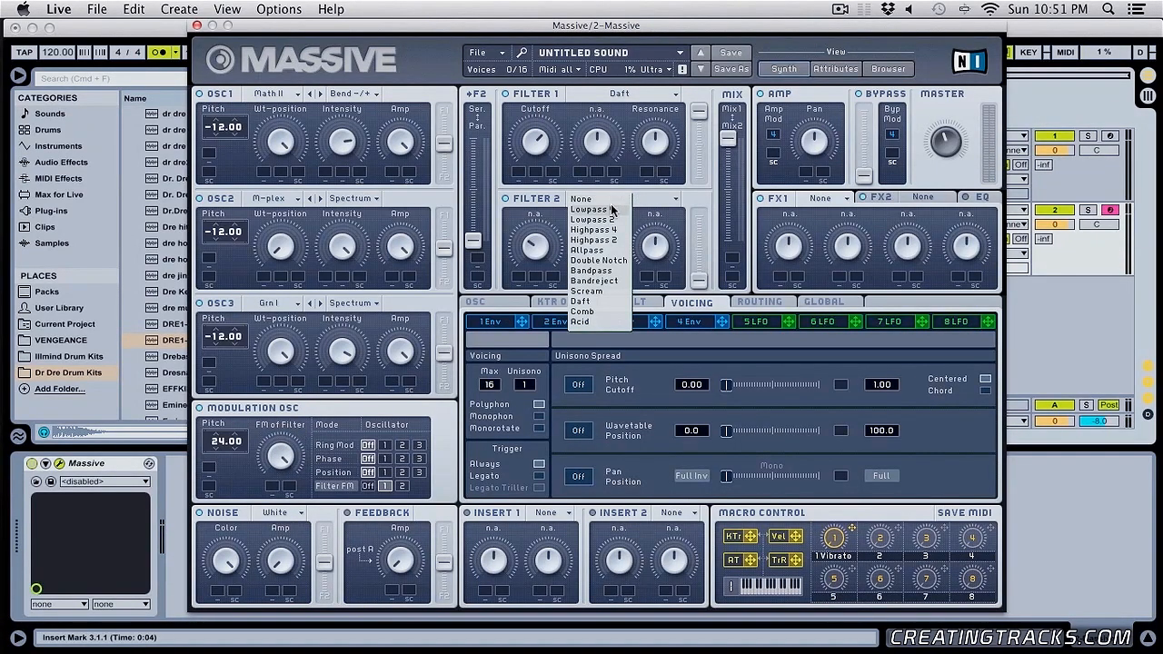
pyautogui.click(613, 272)
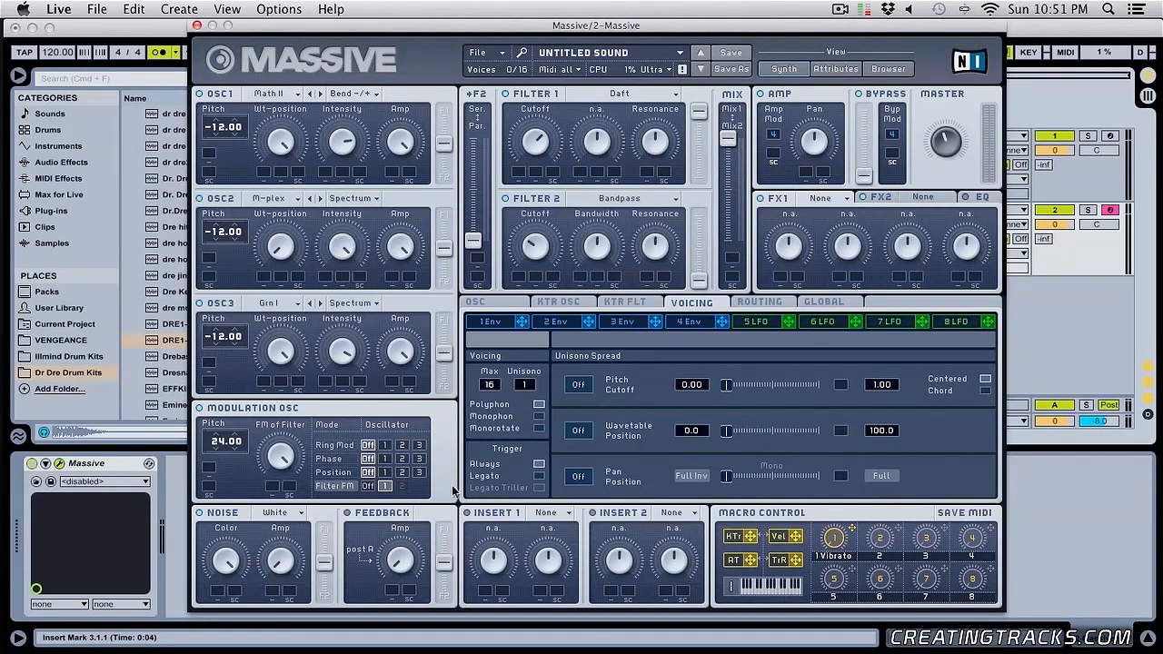
pyautogui.click(623, 195)
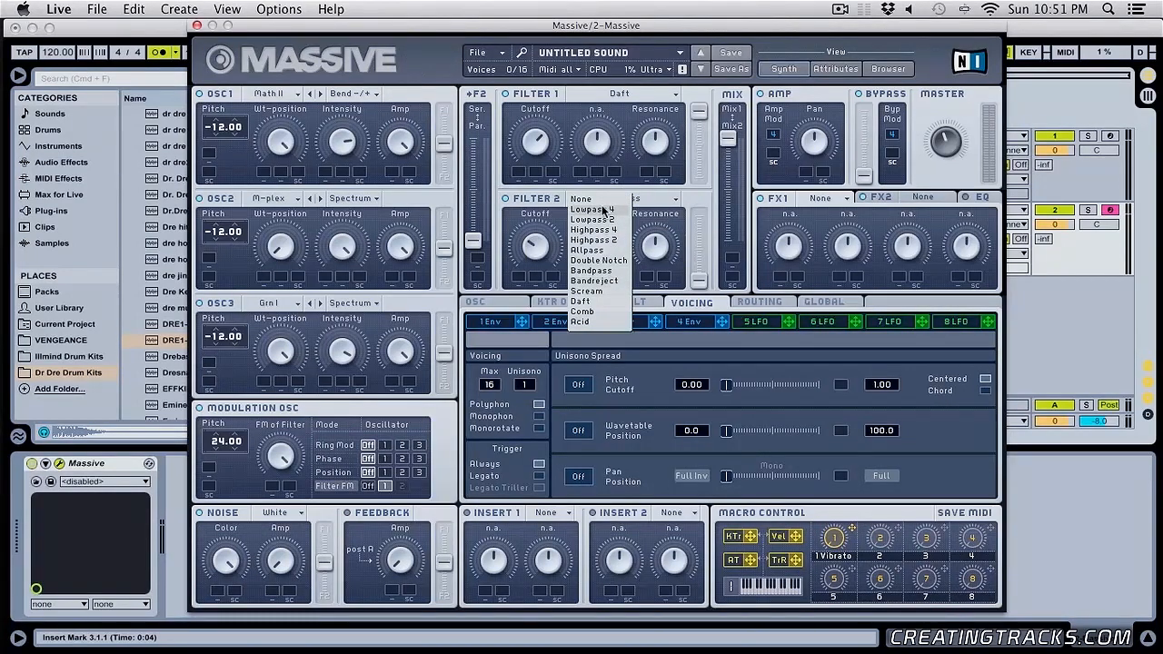
pyautogui.click(604, 210)
# - Route Filter FM to Filter 2, raise Filter 2's output level and centre the mix between the two filters
pyautogui.click(402, 487)
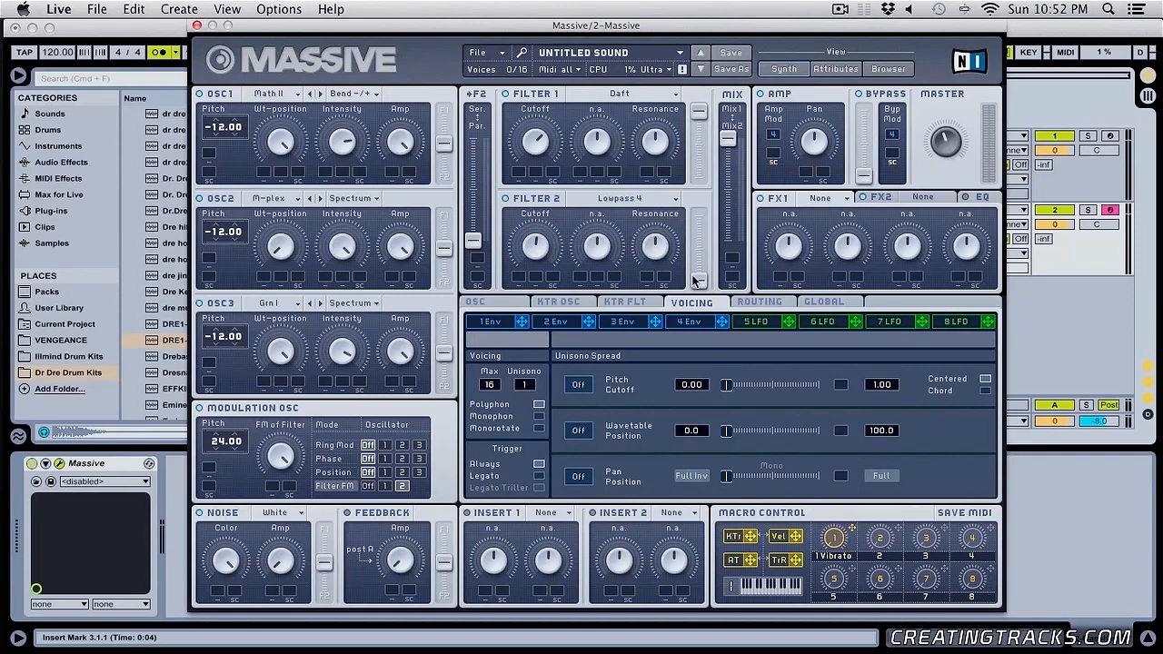
pyautogui.moveTo(695, 281); pyautogui.dragTo(731, 198)
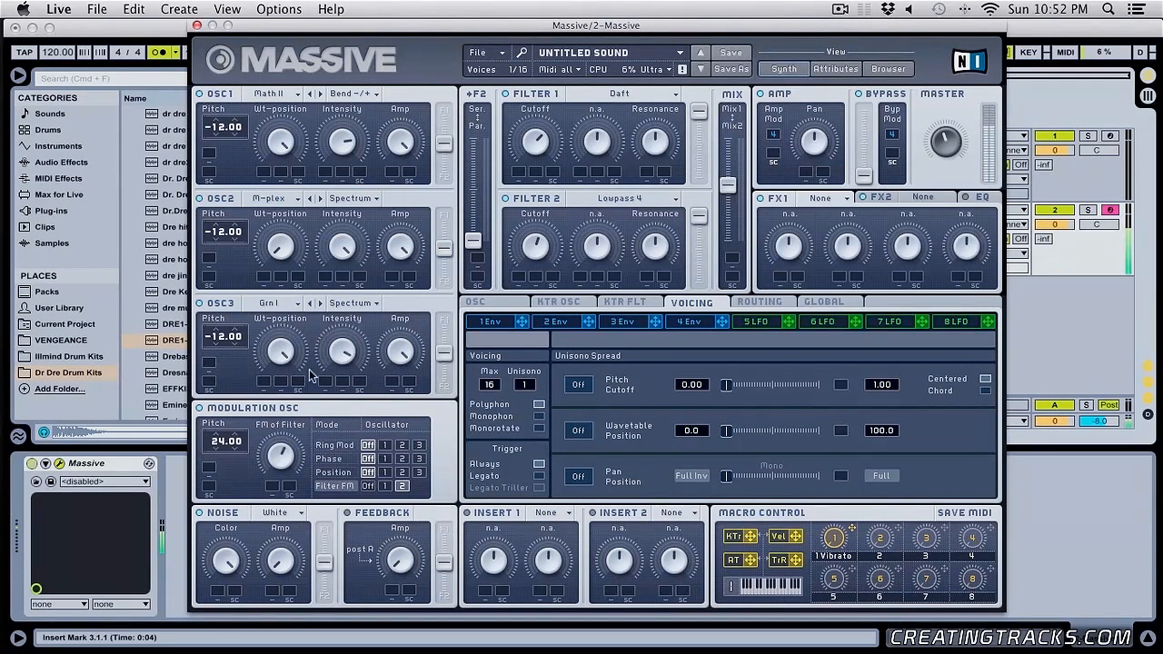
# - Route Position to oscillator 1, Phase to 2, Ring Mod to 3 and Filter FM to Filter 1, and reset the modulation pitch to 0.00
pyautogui.click(387, 473)
pyautogui.click(403, 459)
pyautogui.click(420, 445)
pyautogui.click(385, 486)
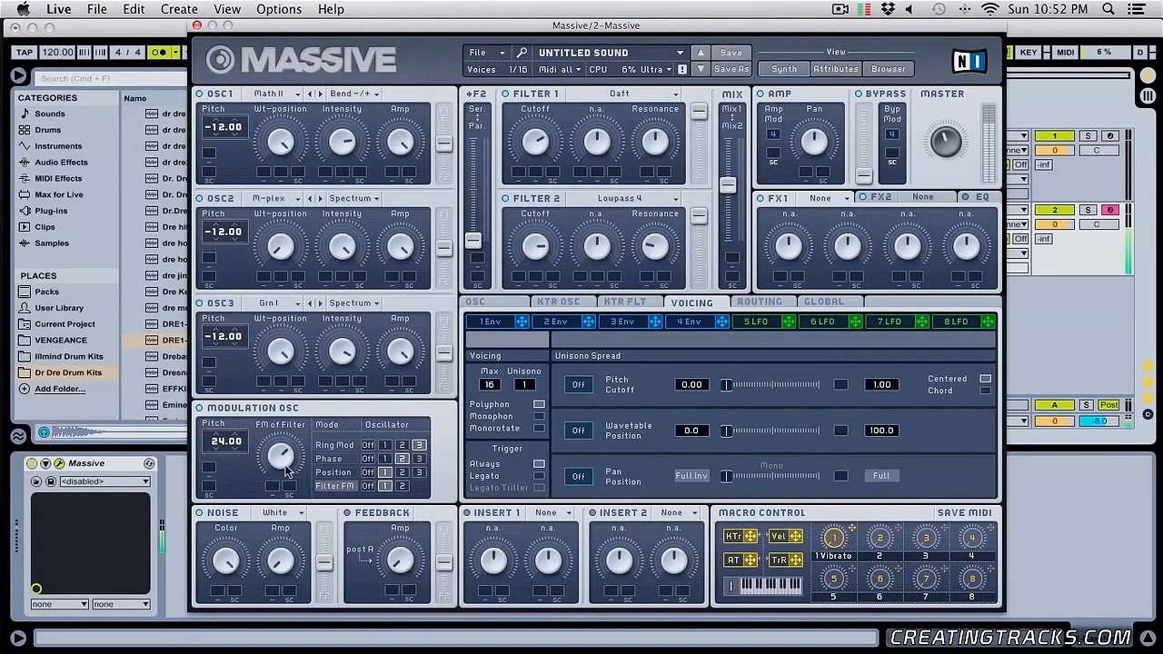
pyautogui.doubleClick(218, 445)
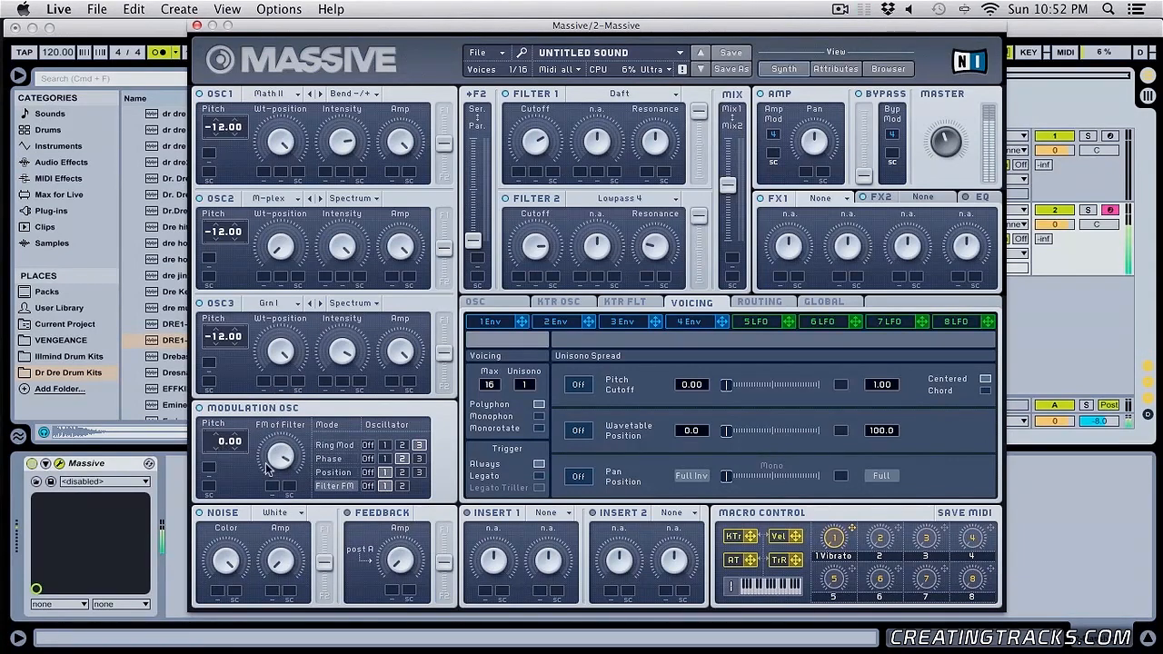
# - Try routing Phase and Position to oscillator 3 and Ring Mod to oscillator 1
pyautogui.click(418, 460)
pyautogui.click(385, 446)
pyautogui.click(419, 473)
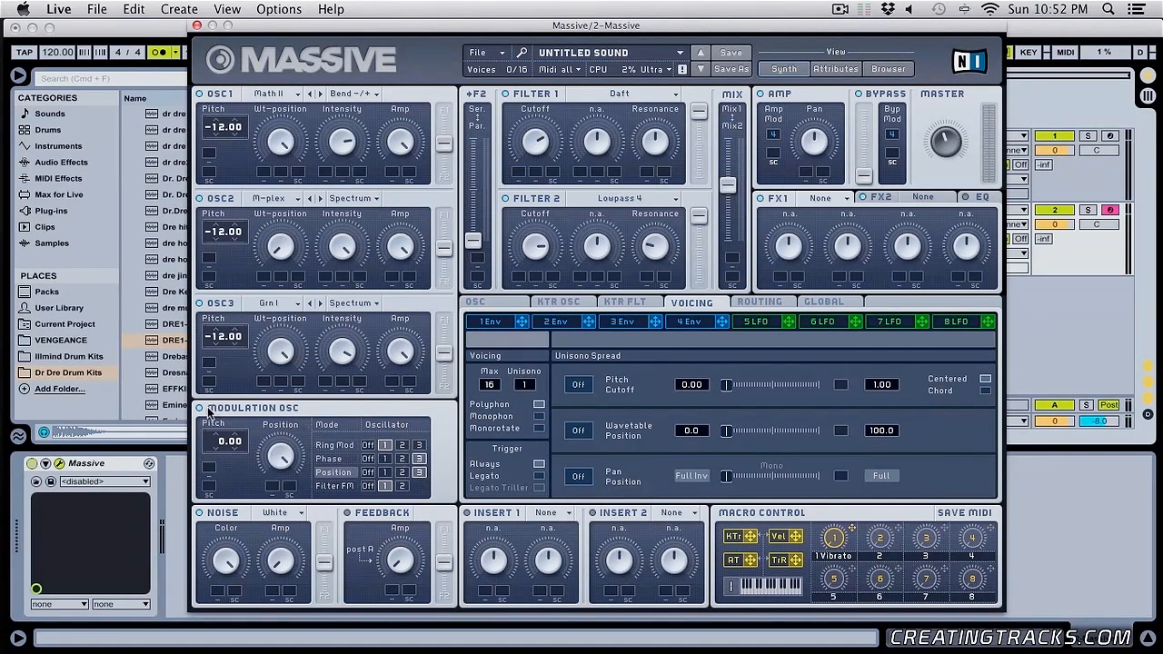
# - Reroute Position to oscillator 1, Filter FM to Filter 2, Ring Mod to oscillator 3 and Phase to oscillator 1
pyautogui.click(333, 445)
pyautogui.click(385, 472)
pyautogui.click(403, 485)
pyautogui.click(418, 446)
pyautogui.click(402, 459)
pyautogui.click(386, 459)
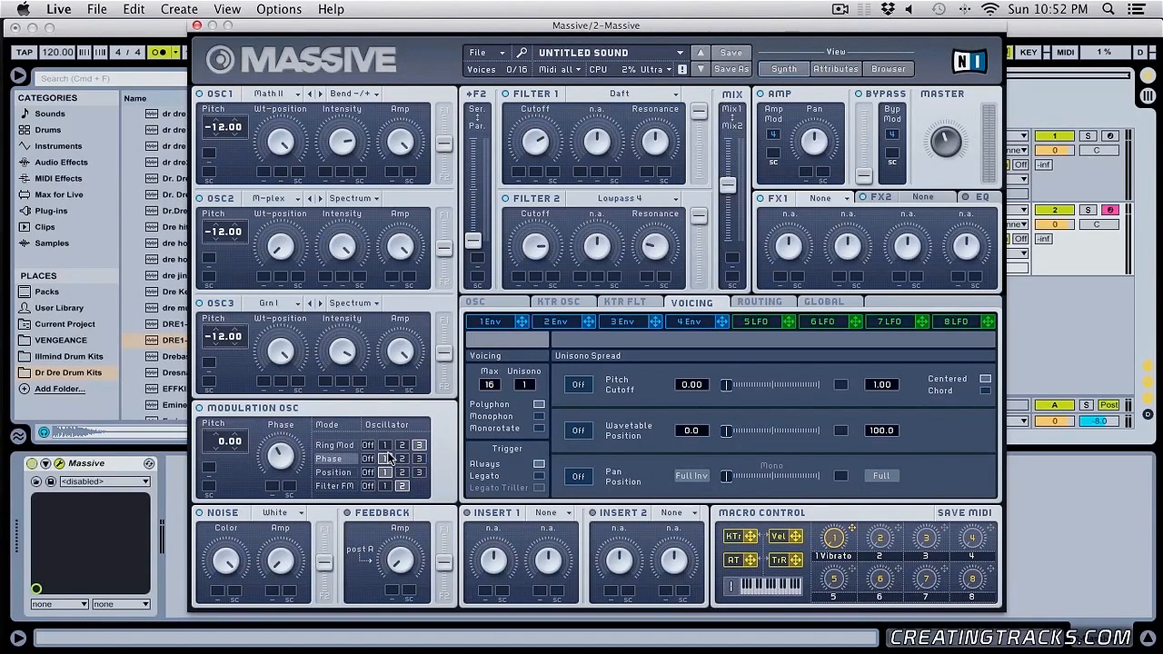
# - Try other modulation routings, ending with Ring Mod on oscillator 3, Phase on oscillator 2 and Position on oscillator 1
pyautogui.click(386, 446)
pyautogui.click(402, 460)
pyautogui.click(417, 472)
pyautogui.click(418, 459)
pyautogui.click(419, 446)
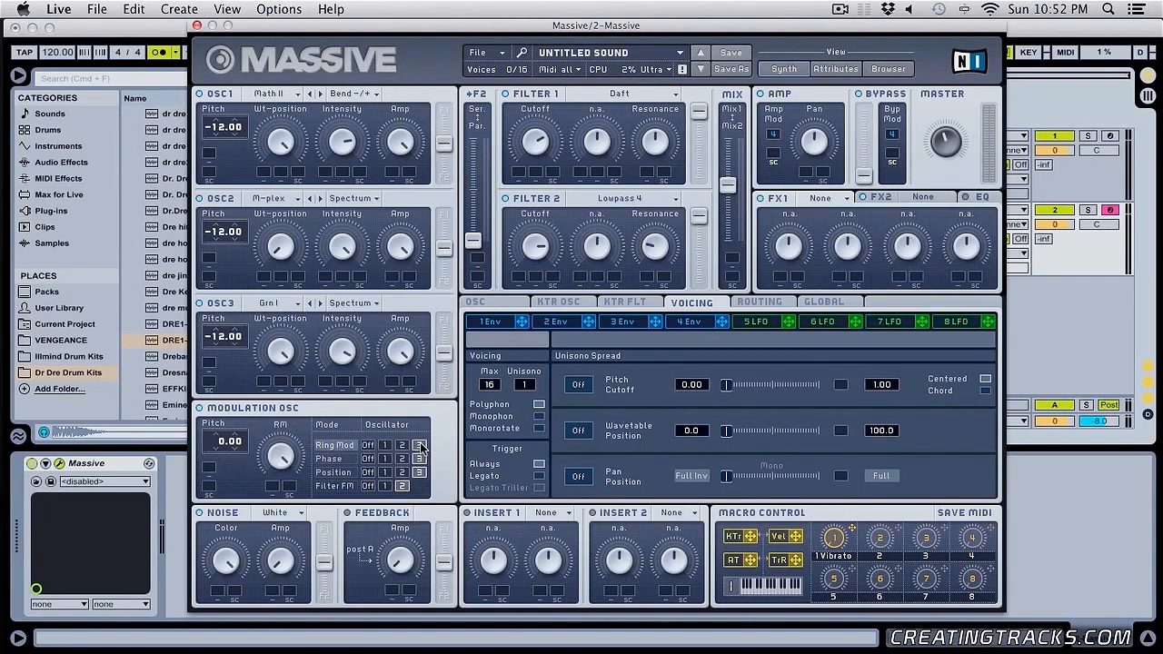
pyautogui.click(402, 460)
pyautogui.click(385, 473)
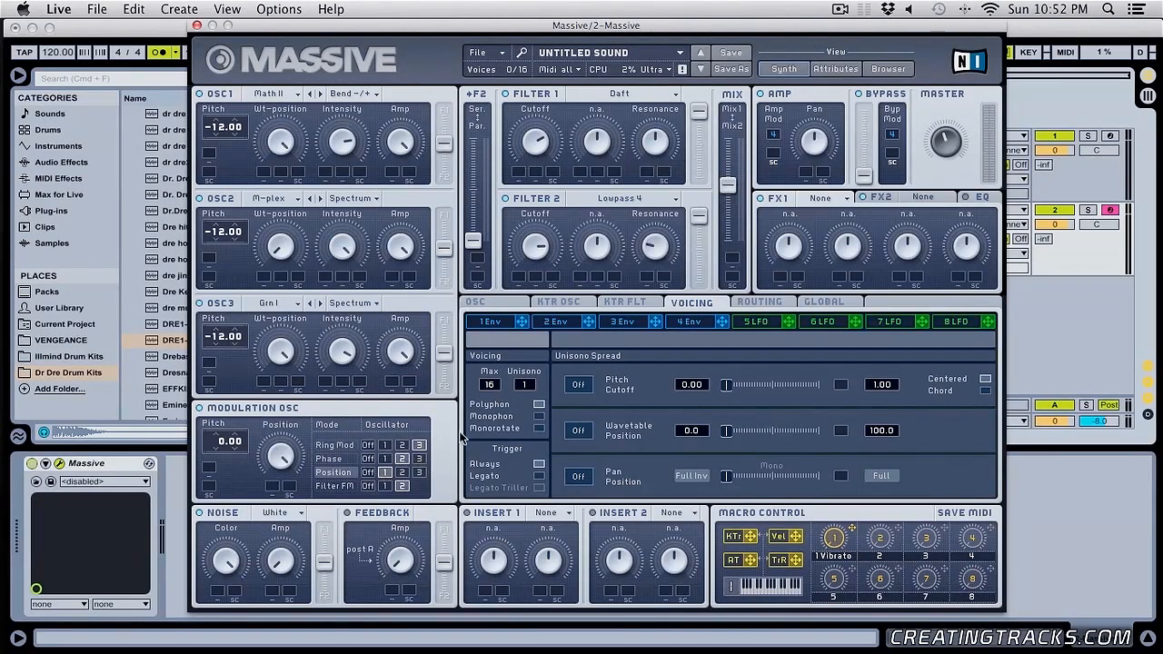